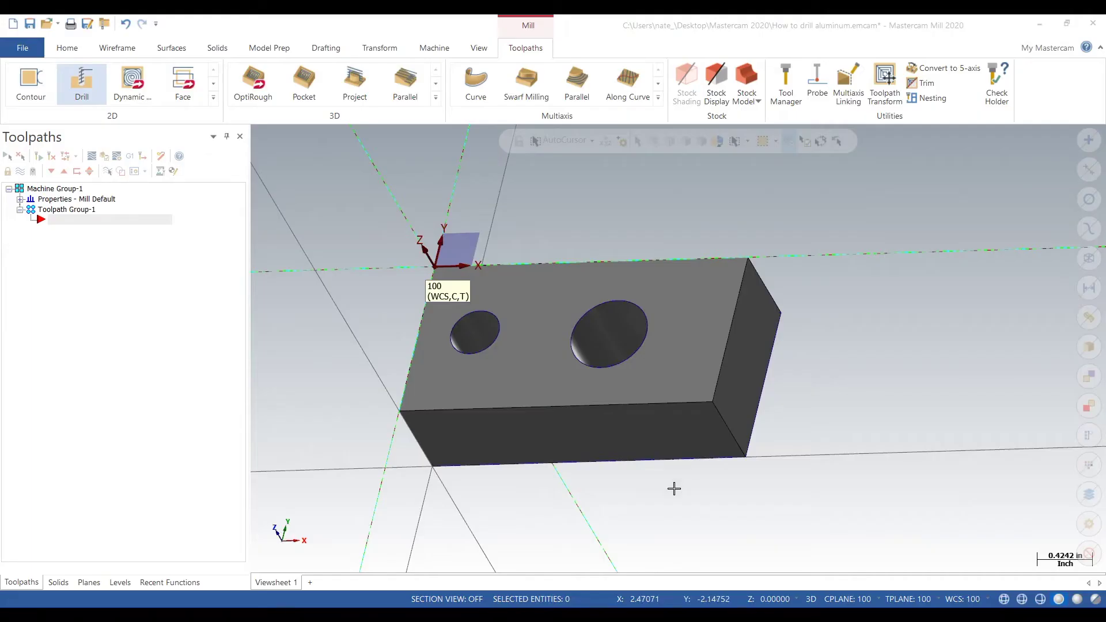
Start a Drill toolpath on the small Ø0.4 hole and show its Tool settings
{"action": "left_click", "coordinate": [86, 87]}
{"action": "scroll", "coordinate": [536, 325], "scroll_direction": "up", "scroll_amount": 3}
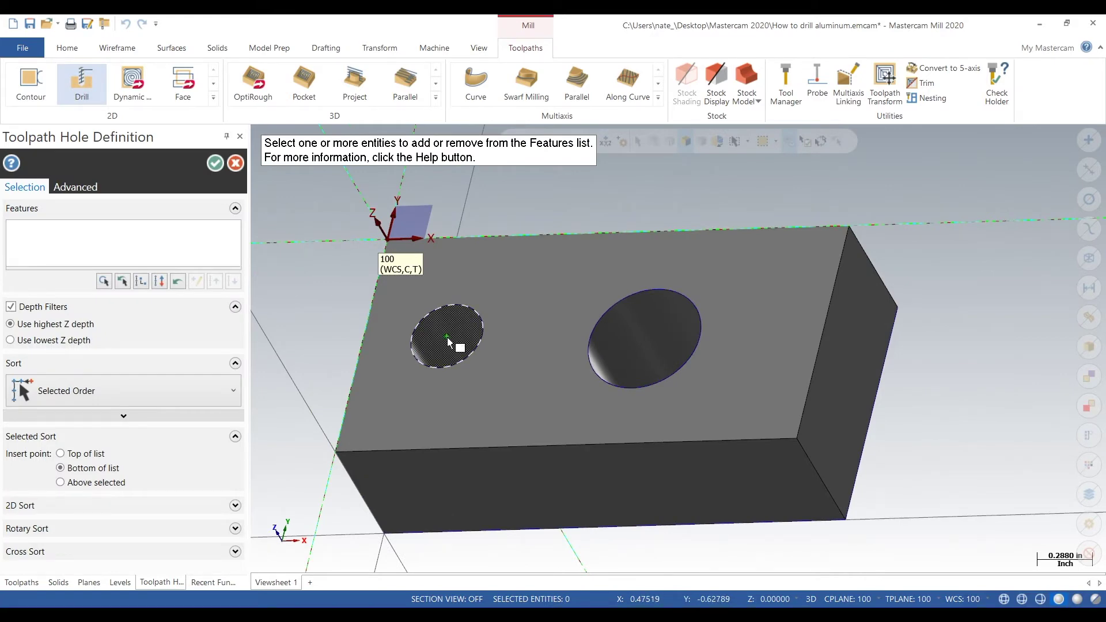
{"action": "left_click", "coordinate": [448, 340]}
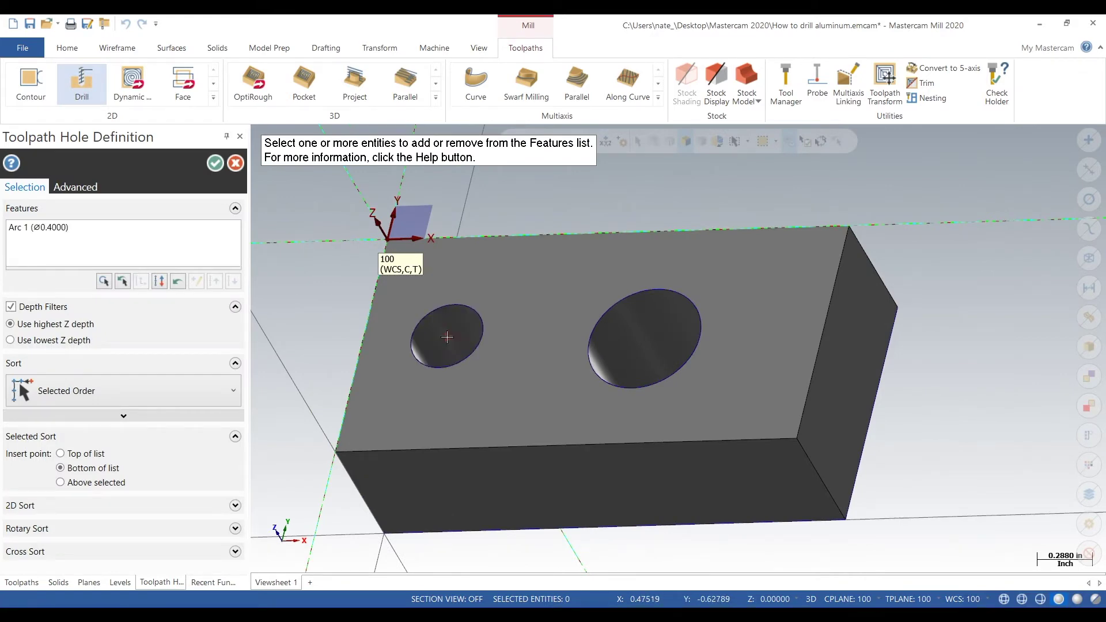
{"action": "left_click", "coordinate": [210, 166]}
{"action": "left_click", "coordinate": [212, 173]}
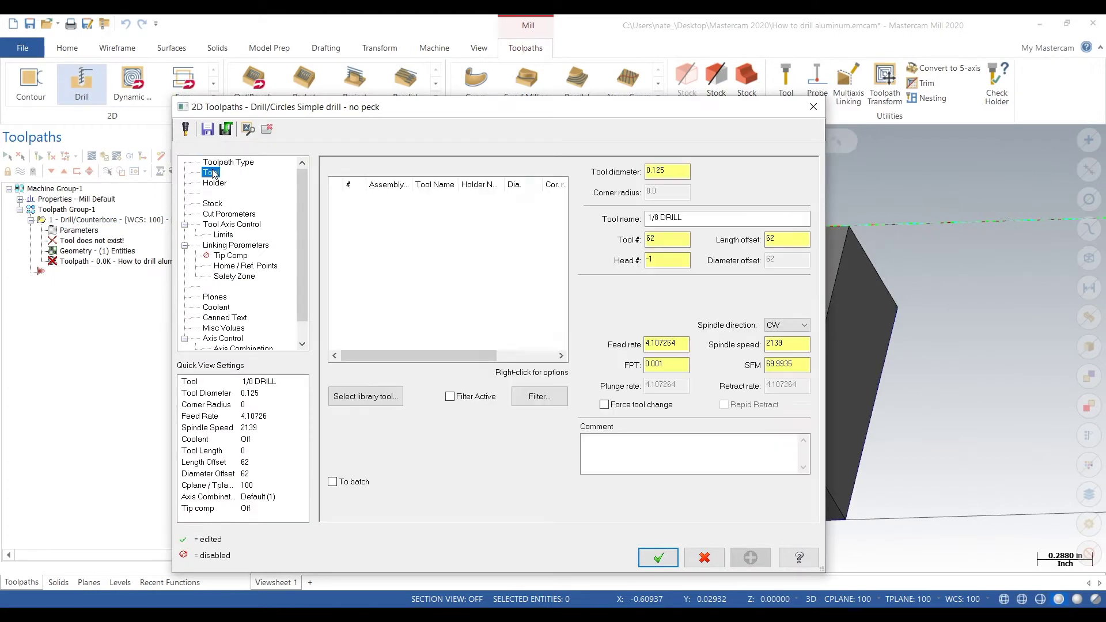
Load the 0.404 LTR. Y DRILL from the tool library, filtered to drills only
{"action": "left_click", "coordinate": [390, 398]}
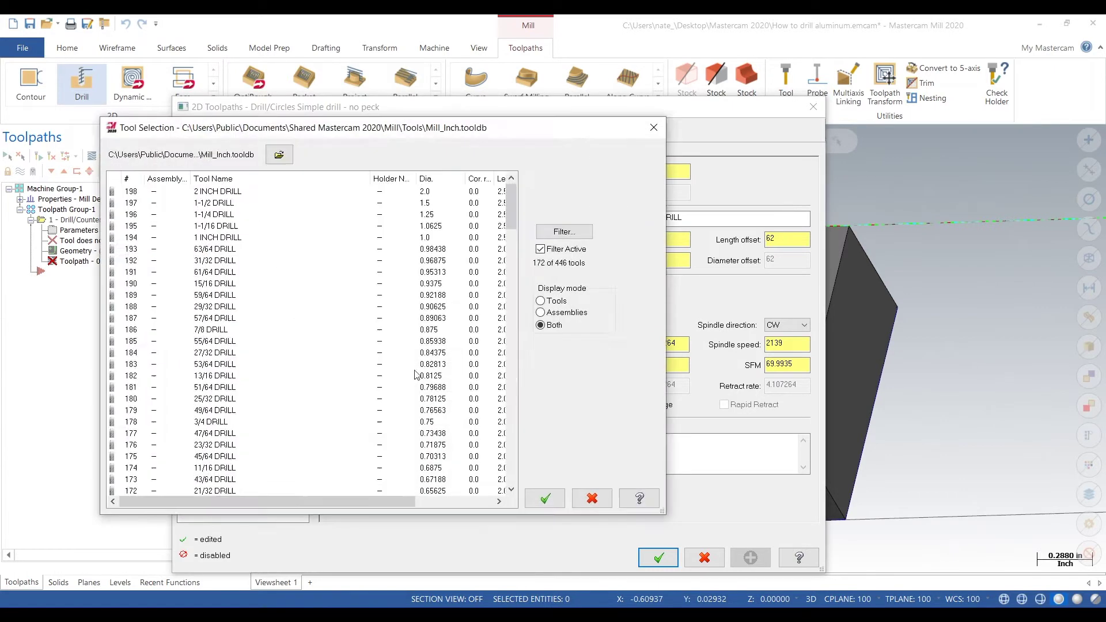
{"action": "left_click", "coordinate": [556, 232]}
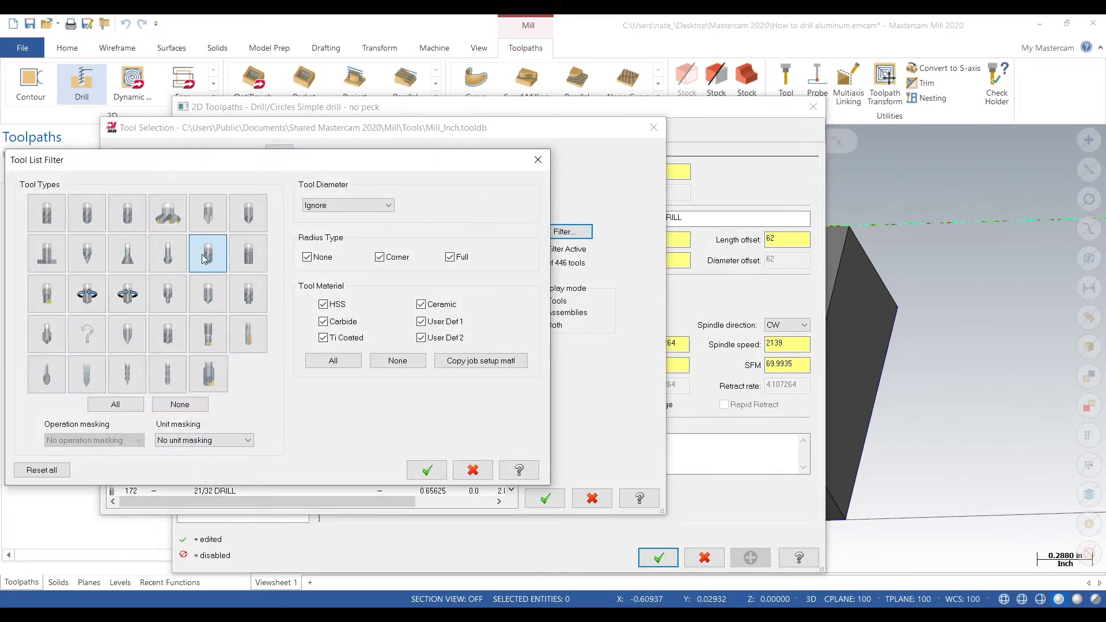
{"action": "left_click", "coordinate": [426, 471]}
{"action": "left_click_drag", "start_coordinate": [517, 217], "coordinate": [513, 264]}
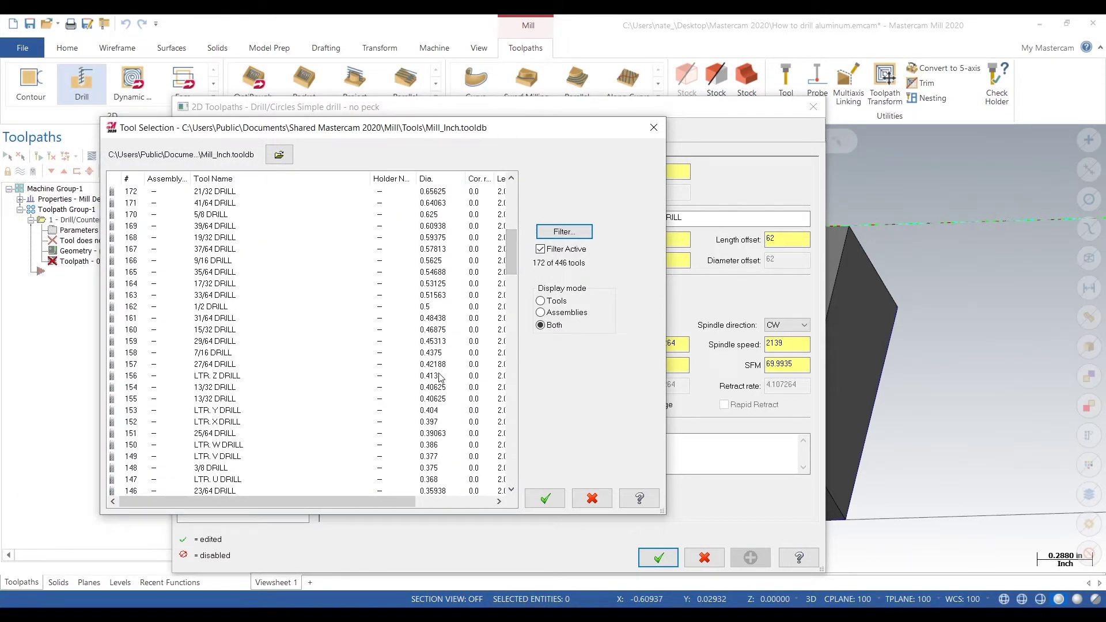
{"action": "left_click", "coordinate": [446, 411]}
{"action": "left_click", "coordinate": [545, 498]}
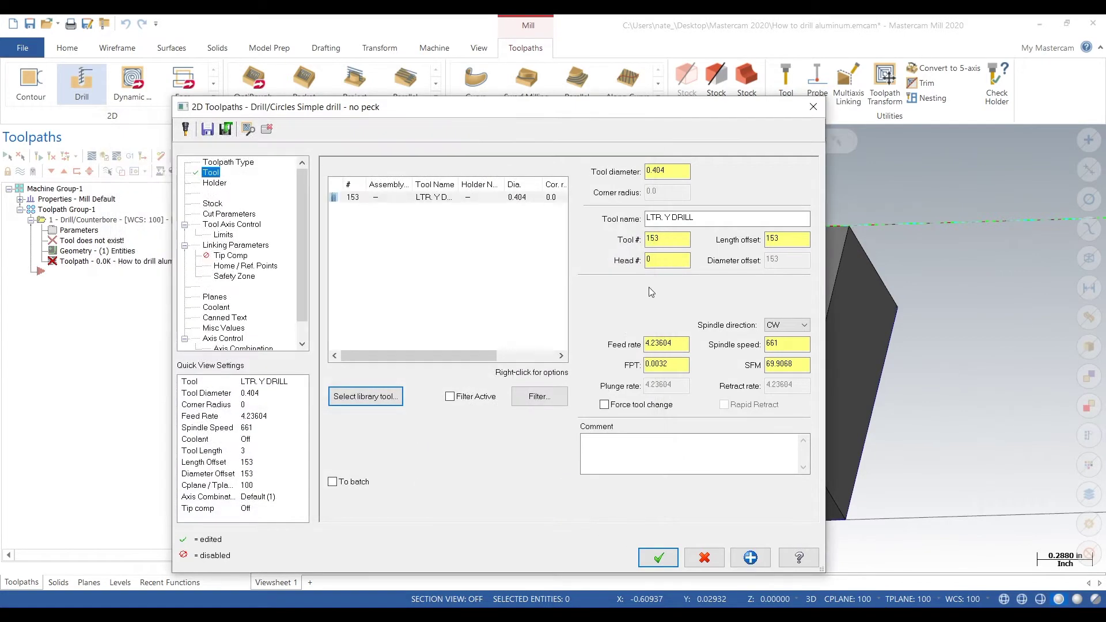
Change the drill's tool number to 1
{"action": "left_click", "coordinate": [678, 241]}
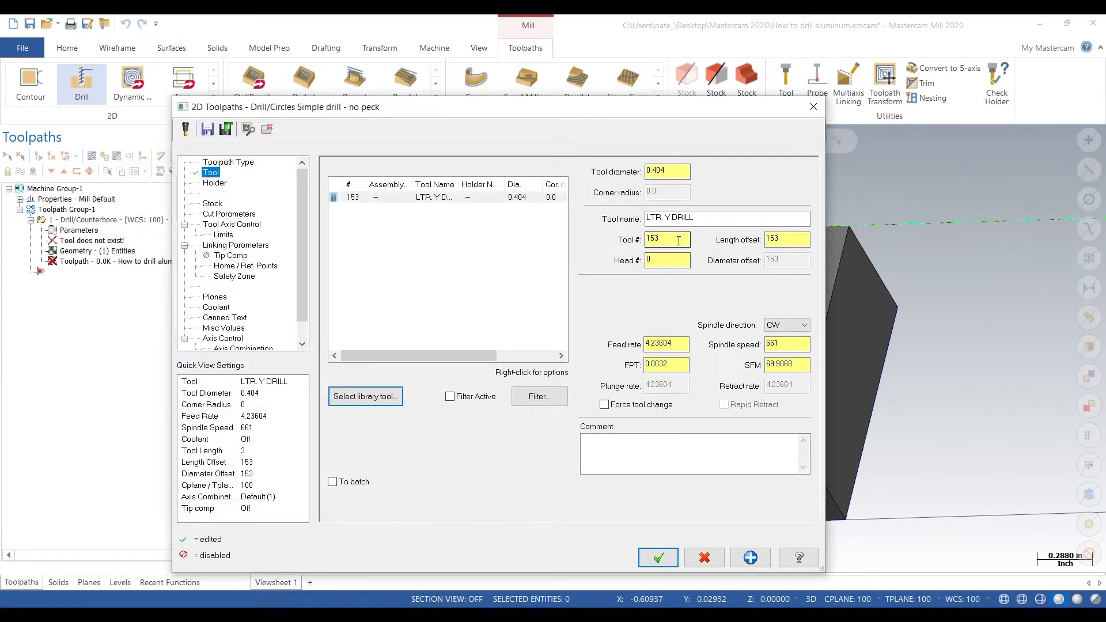
{"action": "double_click", "coordinate": [649, 240]}
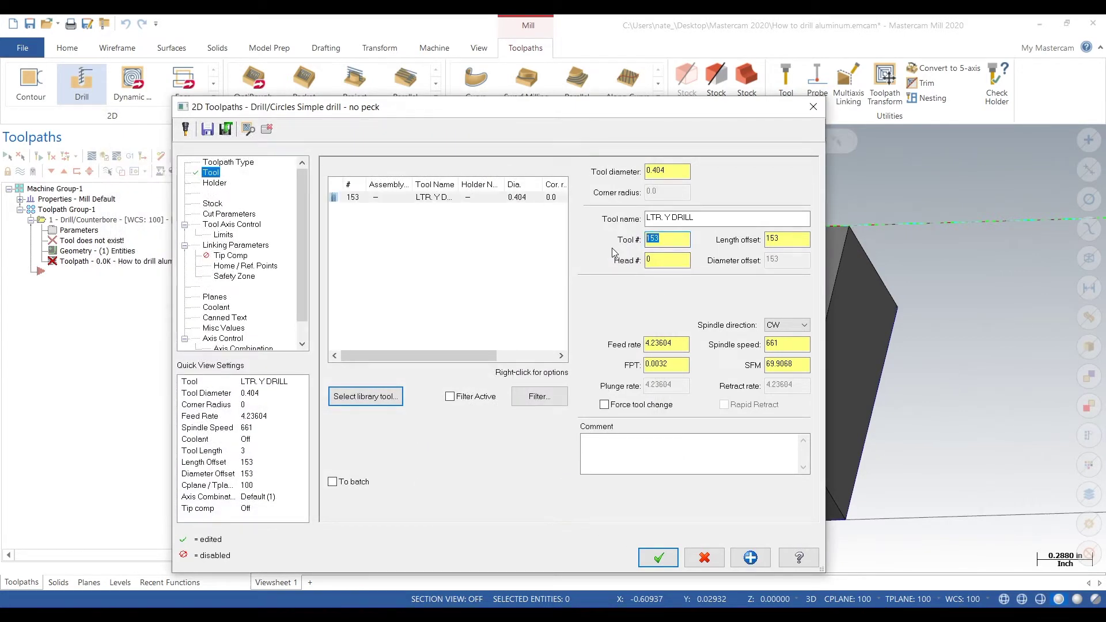
{"action": "type", "text": "1"}
{"action": "left_click", "coordinate": [788, 240]}
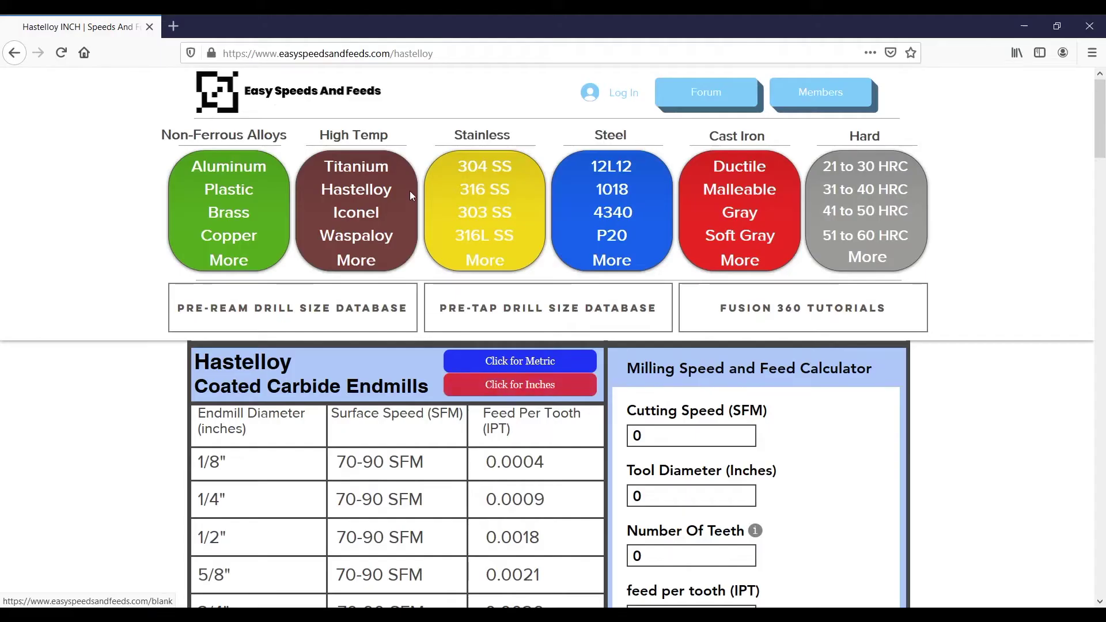
Enter diameter 0.404, SFM 20, 189 RPM and 0.003 feed in the drilling calculator to get 1 IPM
{"action": "scroll", "coordinate": [367, 254], "scroll_direction": "down", "scroll_amount": 12}
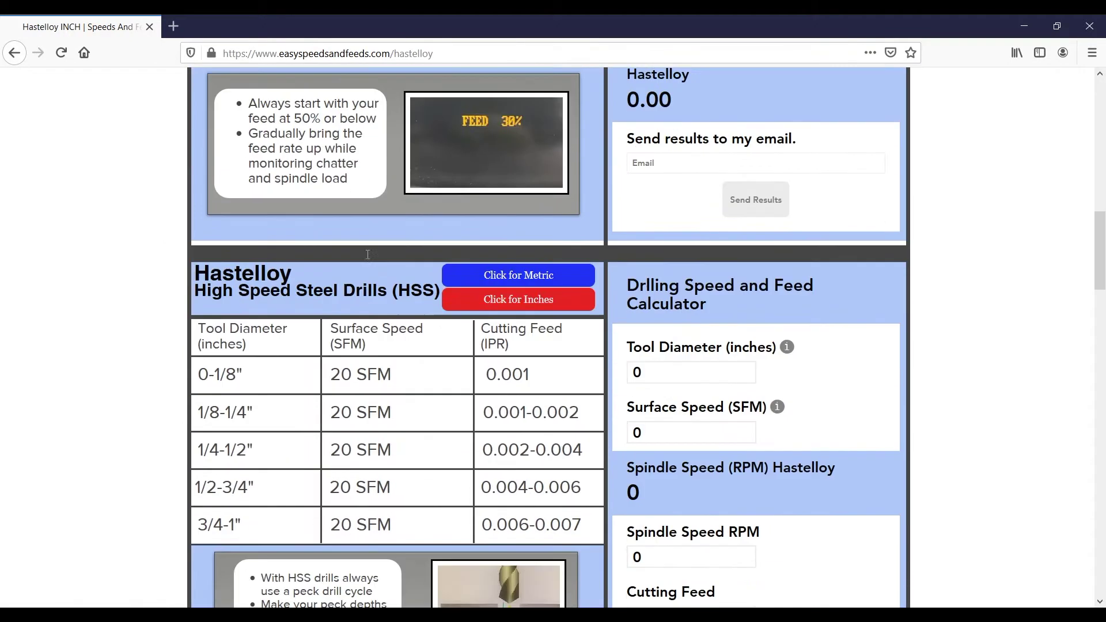
{"action": "scroll", "coordinate": [368, 255], "scroll_direction": "down", "scroll_amount": 1}
{"action": "left_click", "coordinate": [731, 307]}
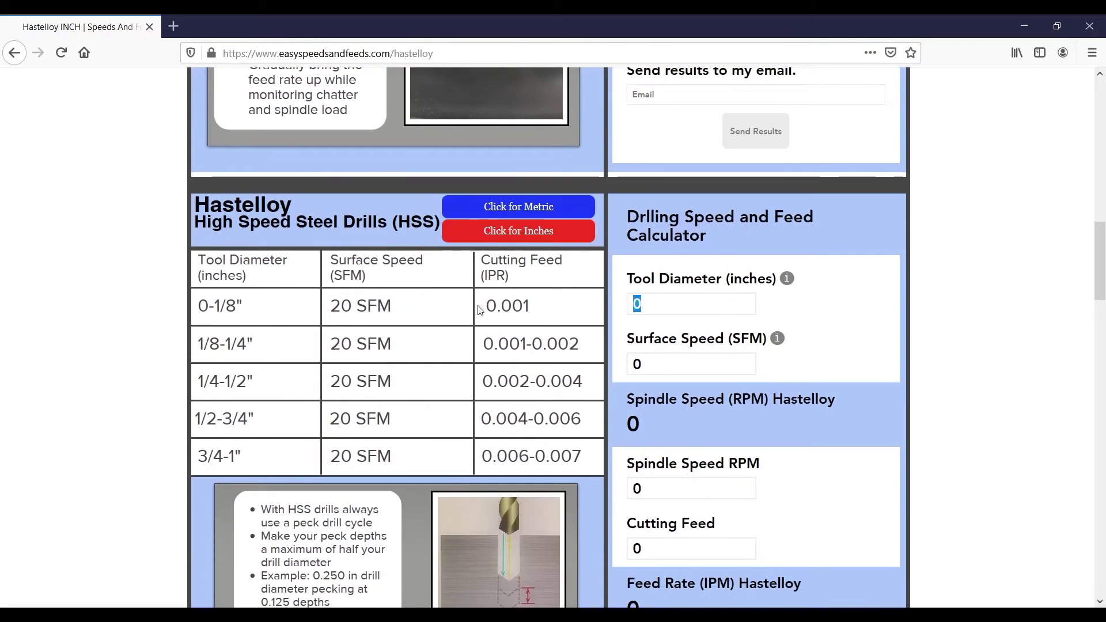
{"action": "type", "text": "0.404"}
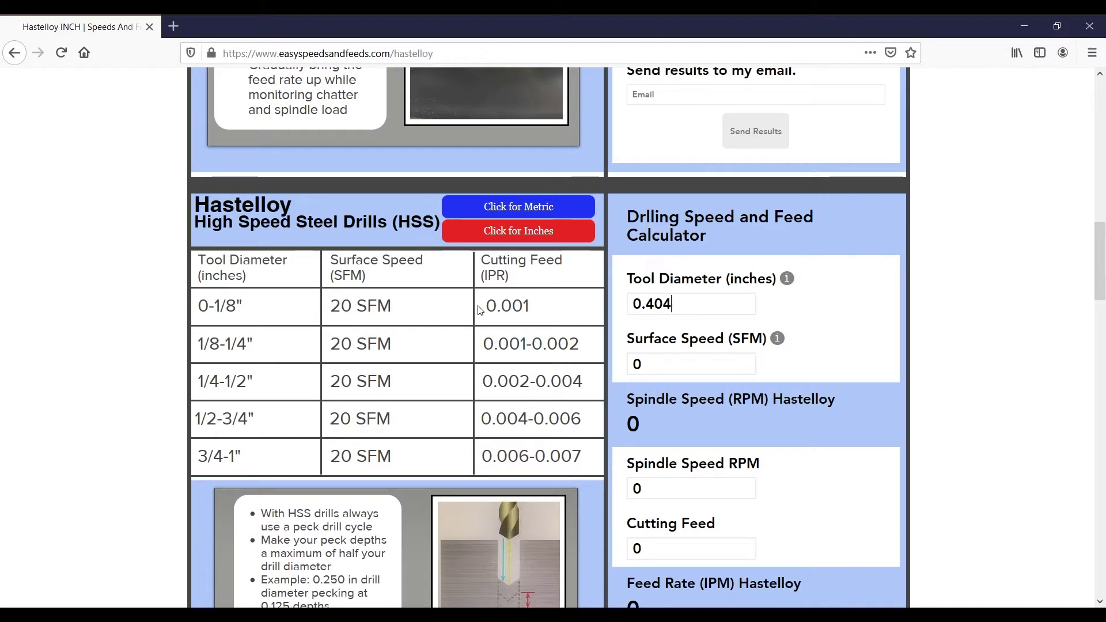
{"action": "key", "text": "Tab"}
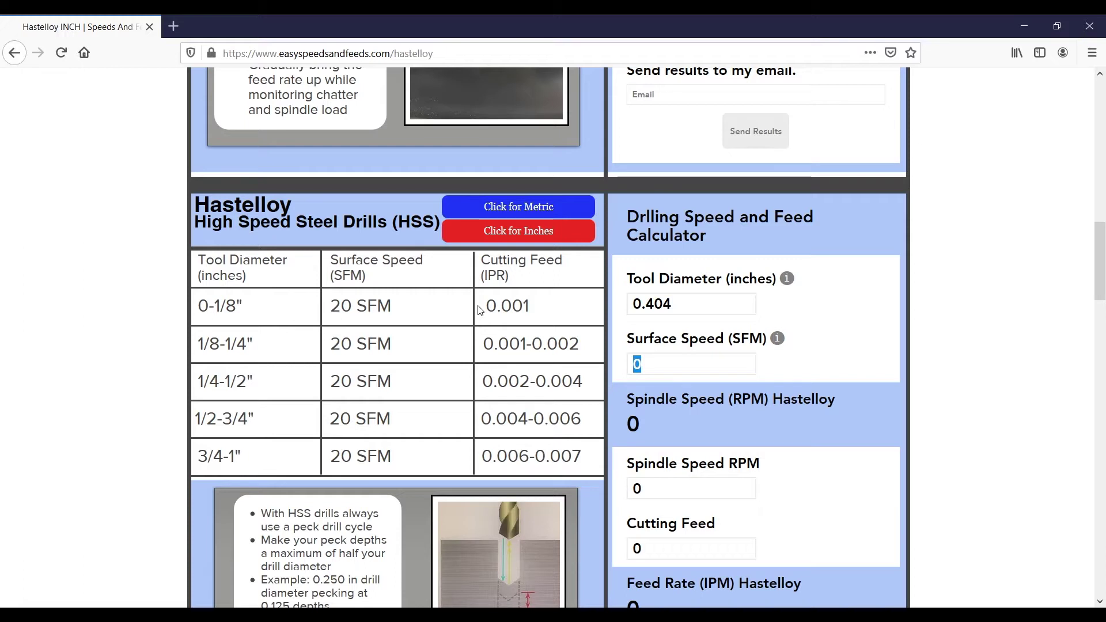
{"action": "type", "text": "20"}
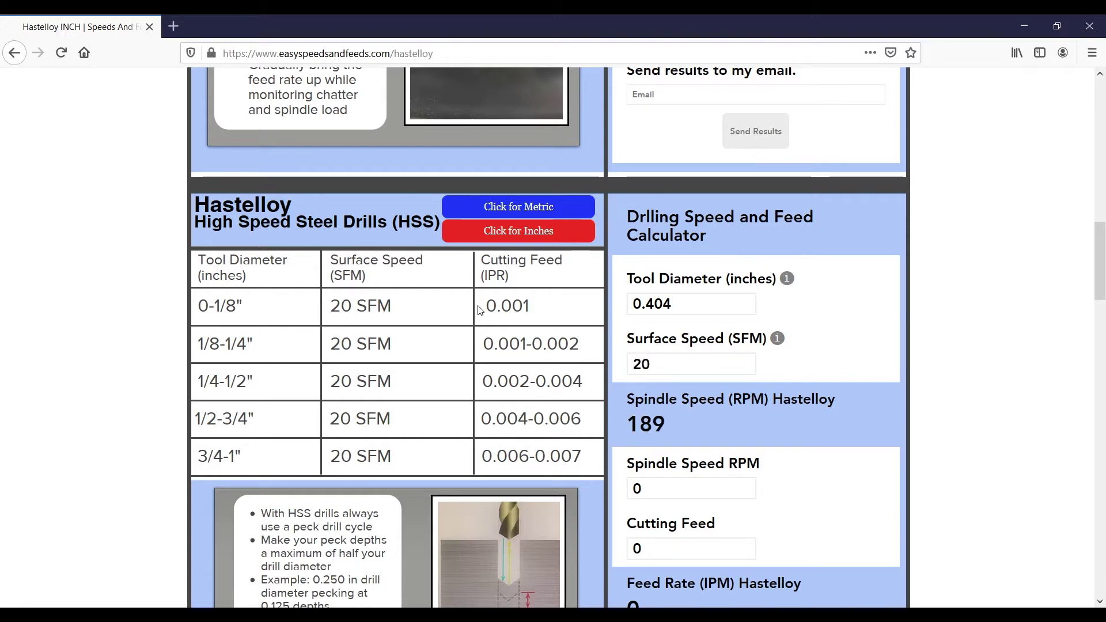
{"action": "key", "text": "Tab"}
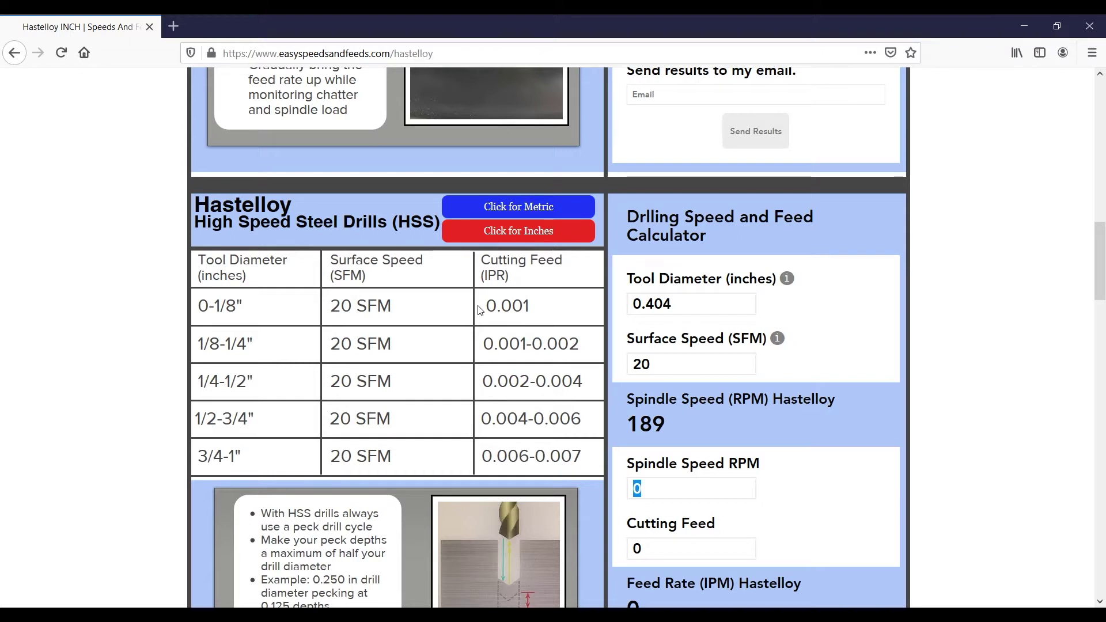
{"action": "type", "text": "189"}
{"action": "key", "text": "Tab"}
{"action": "type", "text": "0.003"}
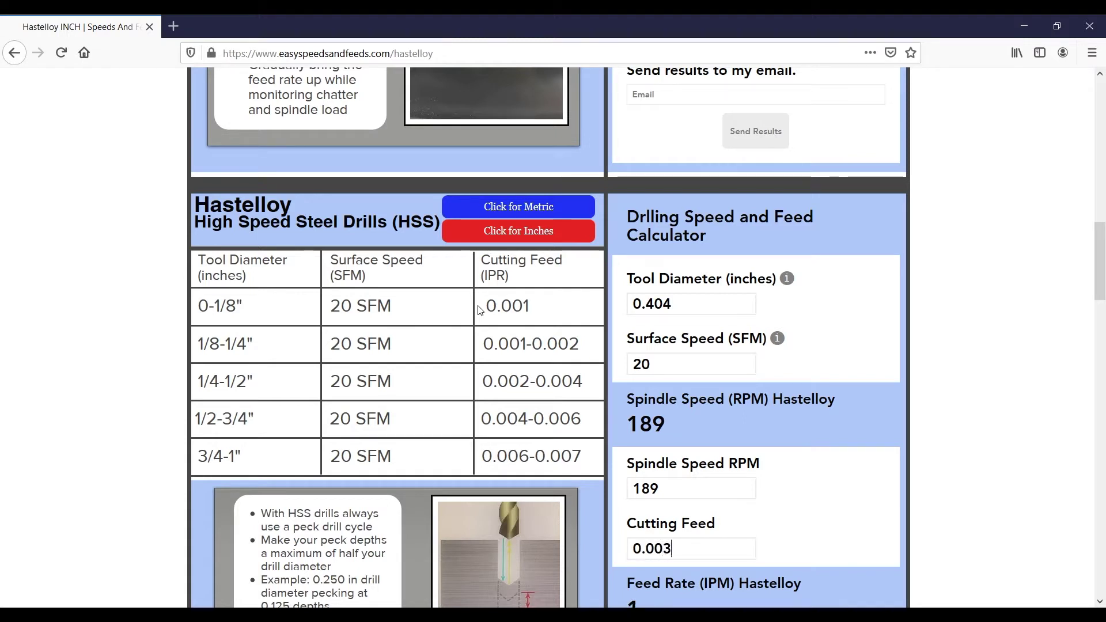
{"action": "scroll", "coordinate": [762, 343], "scroll_direction": "down", "scroll_amount": 3}
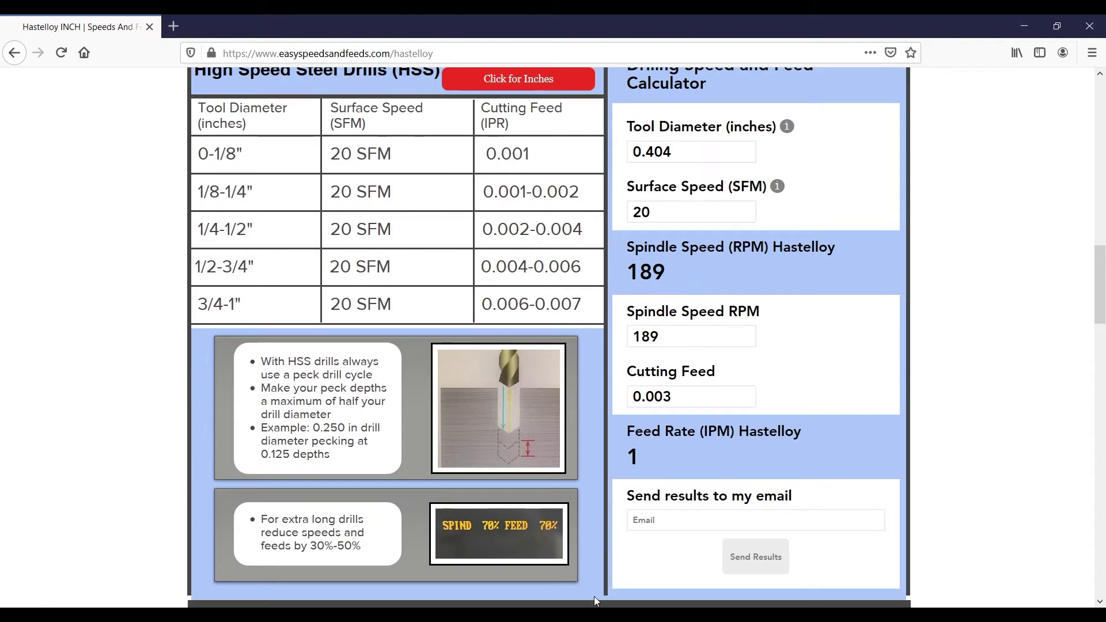
{"action": "left_click", "coordinate": [548, 551]}
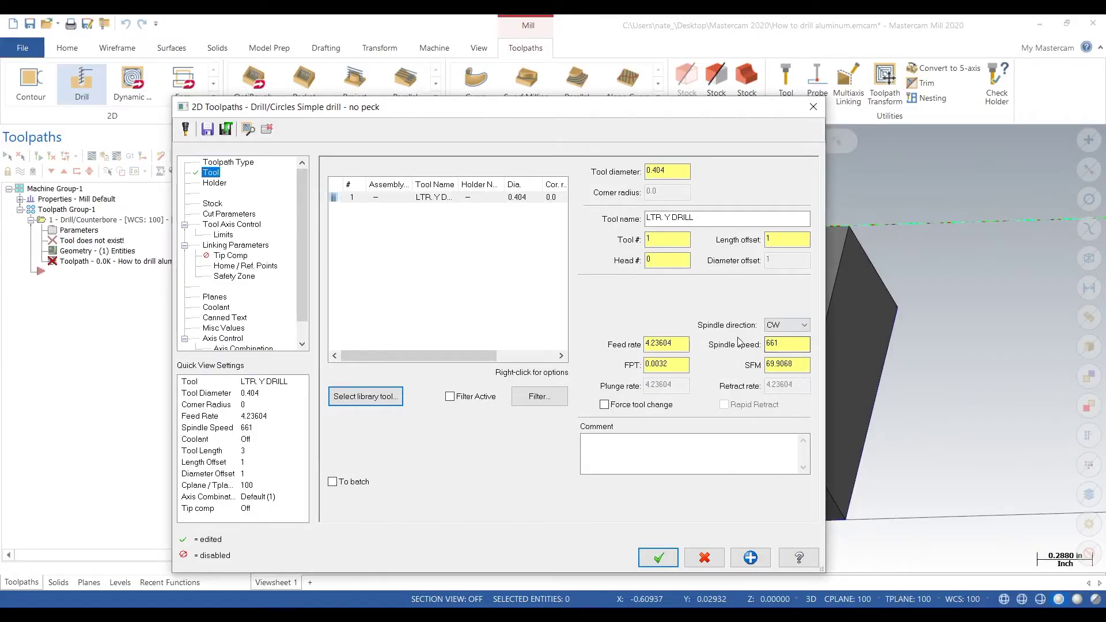
Set the drill's spindle speed to 189 and feed rate to 1
{"action": "left_click_drag", "start_coordinate": [791, 344], "coordinate": [756, 347]}
{"action": "left_click_drag", "start_coordinate": [685, 344], "coordinate": [587, 353]}
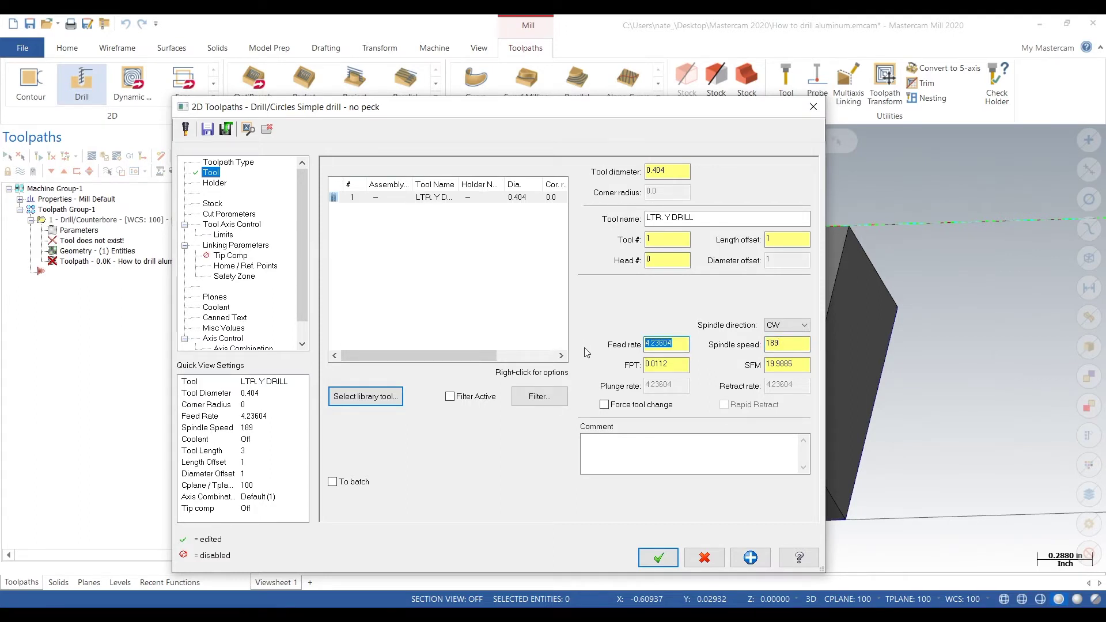
{"action": "type", "text": "1"}
{"action": "left_click", "coordinate": [247, 215]}
{"action": "left_click", "coordinate": [461, 179]}
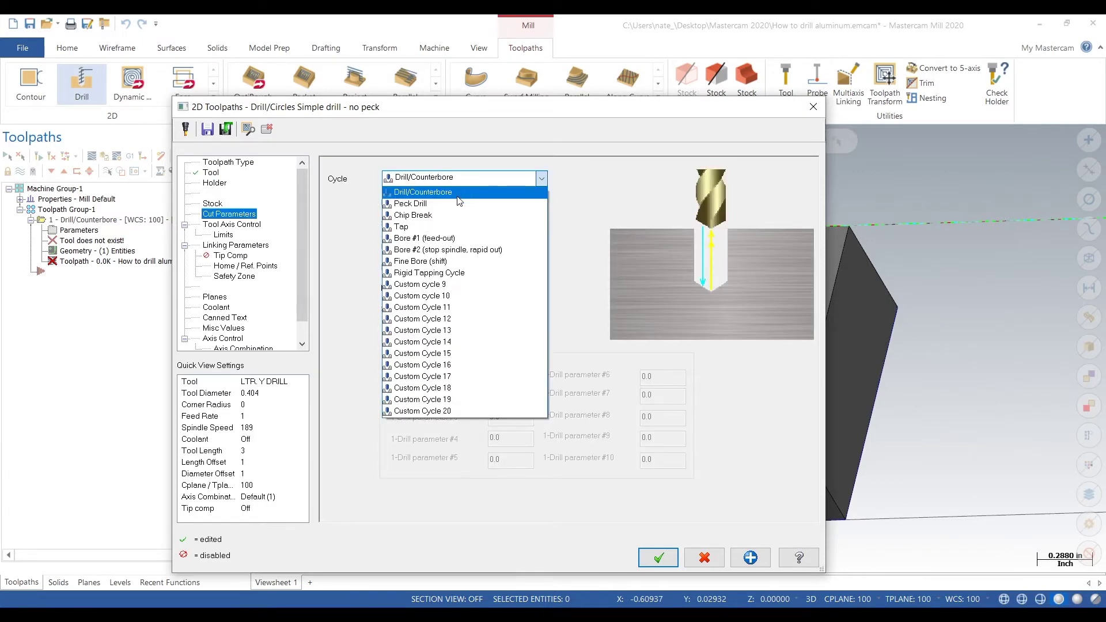
Switch the drill cycle to Peck Drill and edit the peck amount
{"action": "left_click", "coordinate": [438, 203]}
{"action": "key", "text": "Tab"}
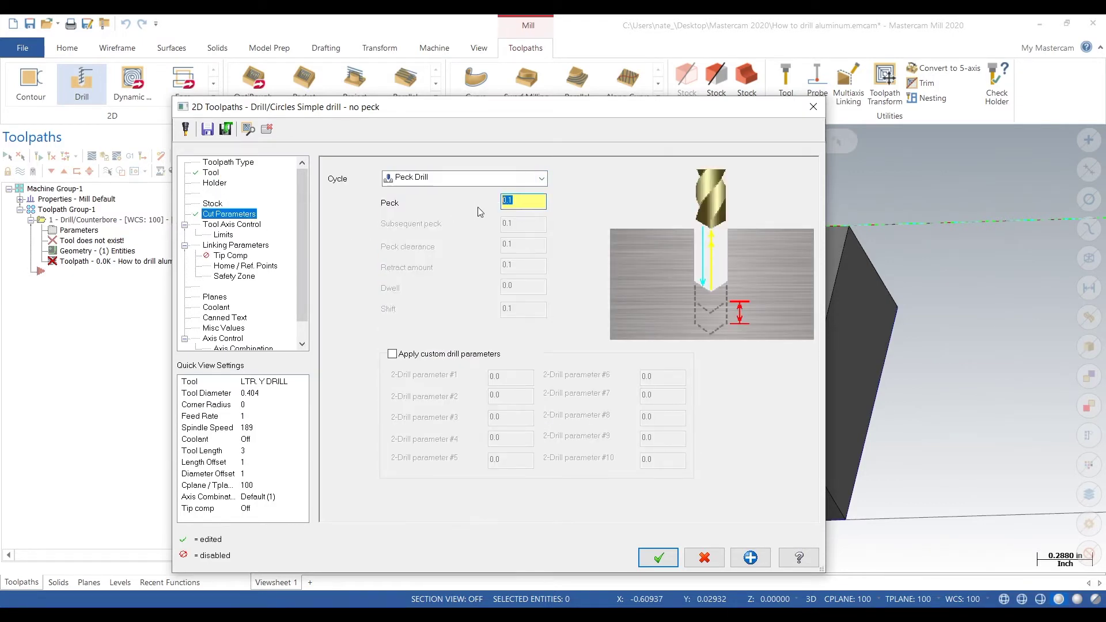
{"action": "type", "text": "025"}
Pick the small hole's bottom for Depth, set it to -0.9, and generate the toolpath
{"action": "left_click", "coordinate": [249, 244]}
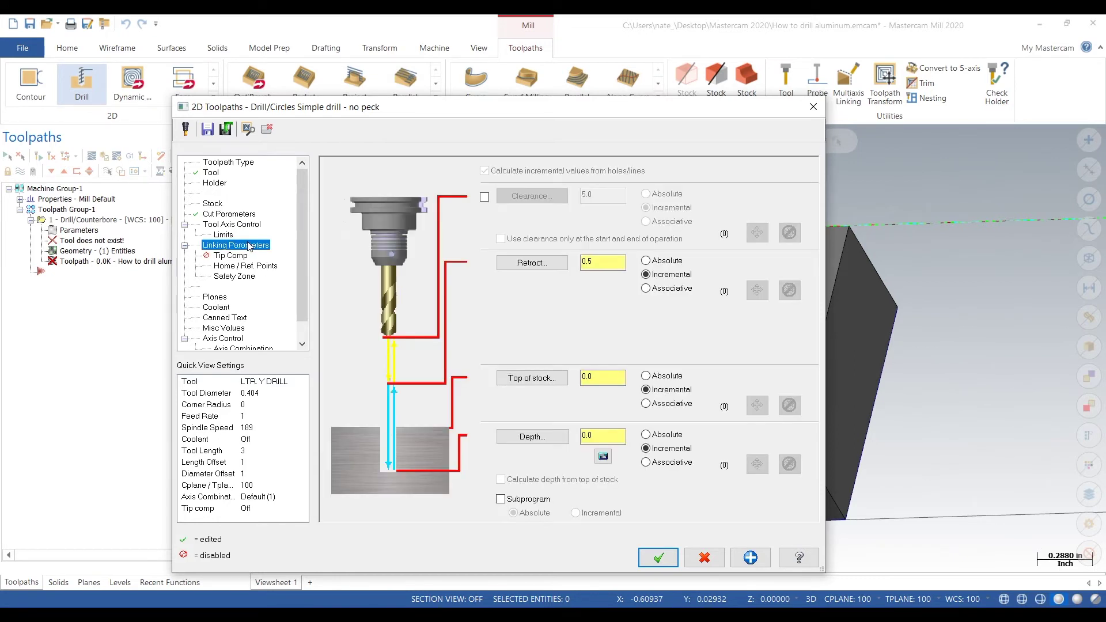
{"action": "left_click", "coordinate": [531, 437]}
{"action": "middle_click_drag", "start_coordinate": [499, 381], "coordinate": [489, 306]}
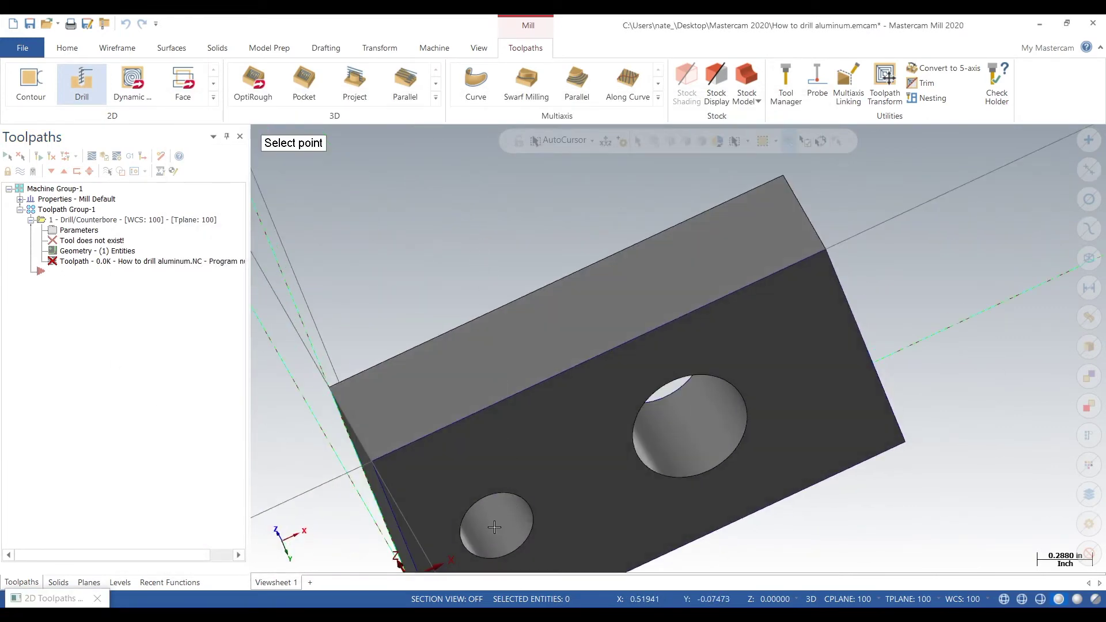
{"action": "left_click", "coordinate": [515, 502]}
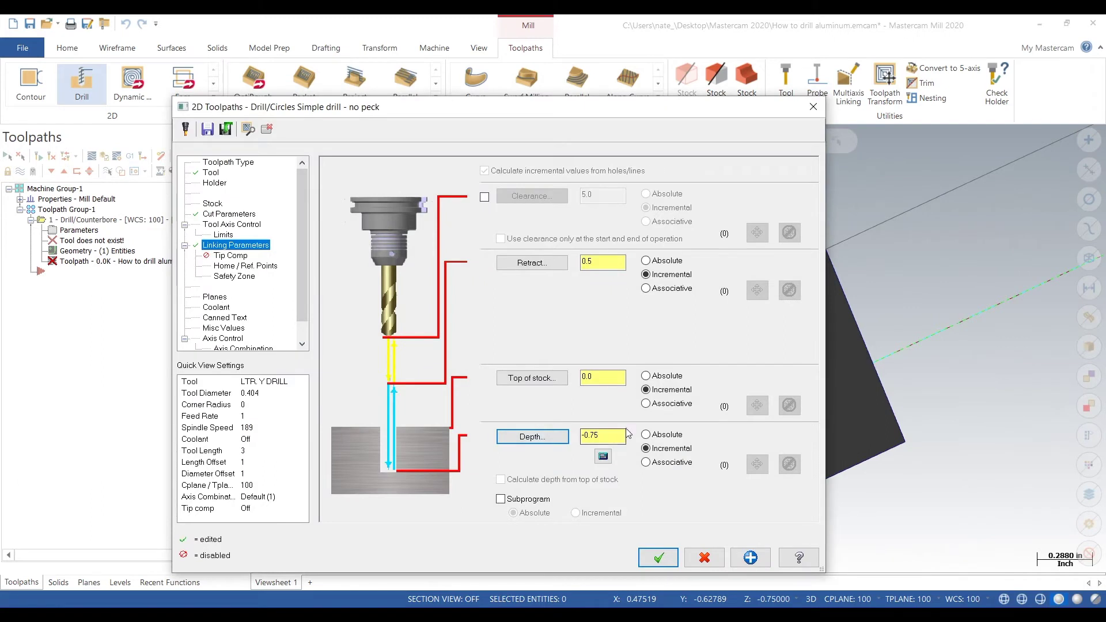
{"action": "type", "text": "-"}
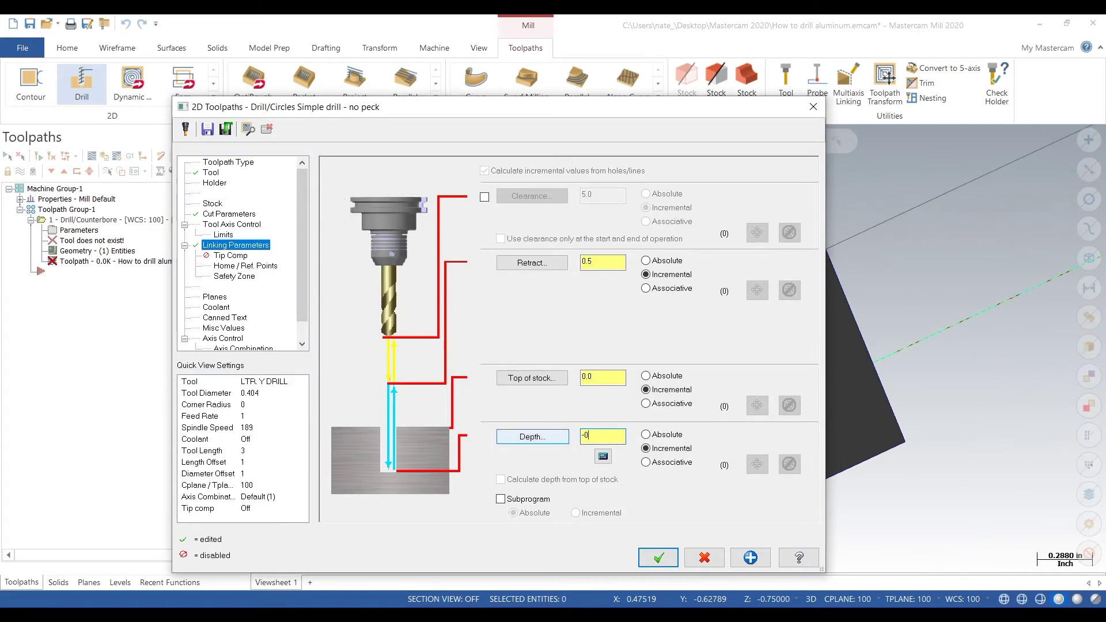
{"action": "left_click", "coordinate": [663, 560]}
{"action": "mouse_move", "coordinate": [462, 215]}
{"action": "middle_mouse_down"}
{"action": "mouse_move", "coordinate": [469, 257]}
{"action": "mouse_move", "coordinate": [524, 363]}
{"action": "middle_mouse_up"}
{"action": "scroll", "coordinate": [473, 377], "scroll_direction": "down", "scroll_amount": 3}
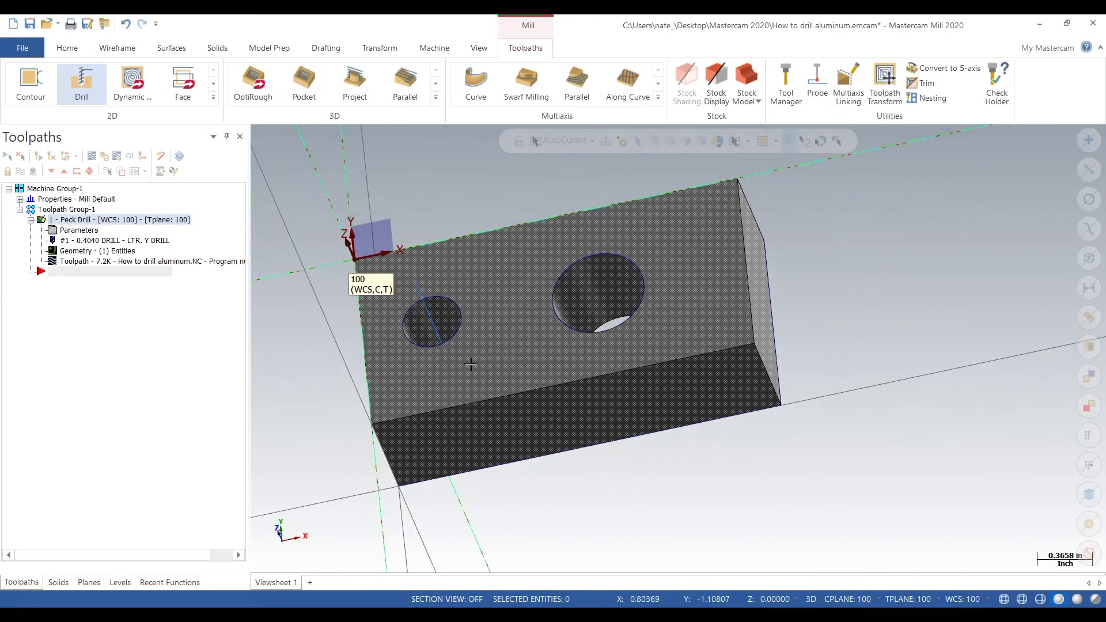
Start a second Drill toolpath on the large 0.625-inch hole
{"action": "left_click", "coordinate": [84, 75]}
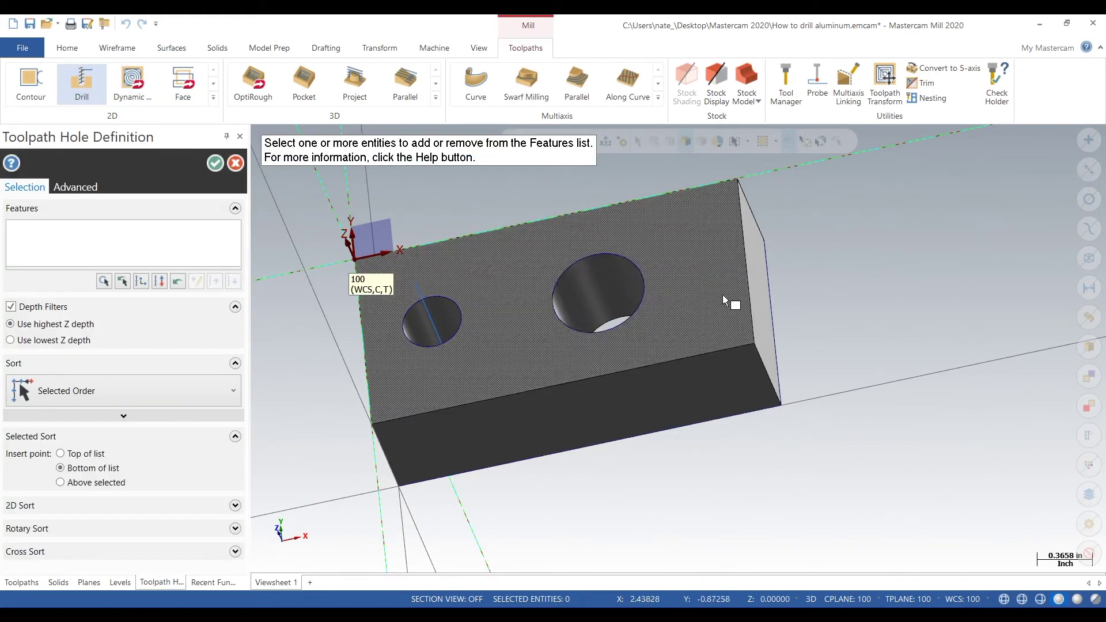
{"action": "left_click", "coordinate": [600, 297]}
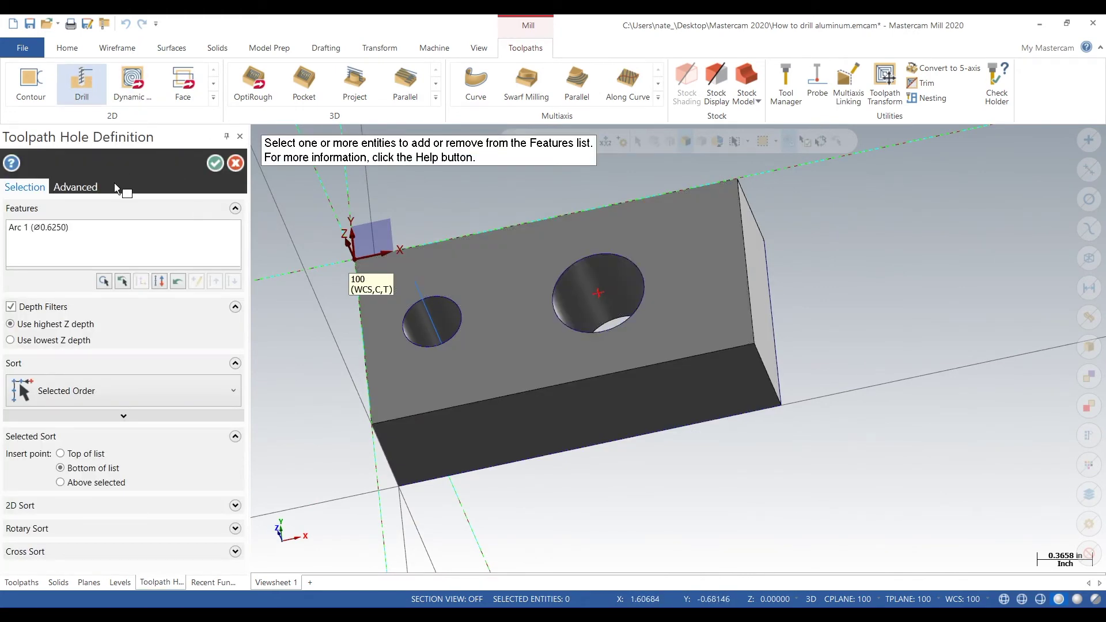
{"action": "left_click", "coordinate": [215, 163]}
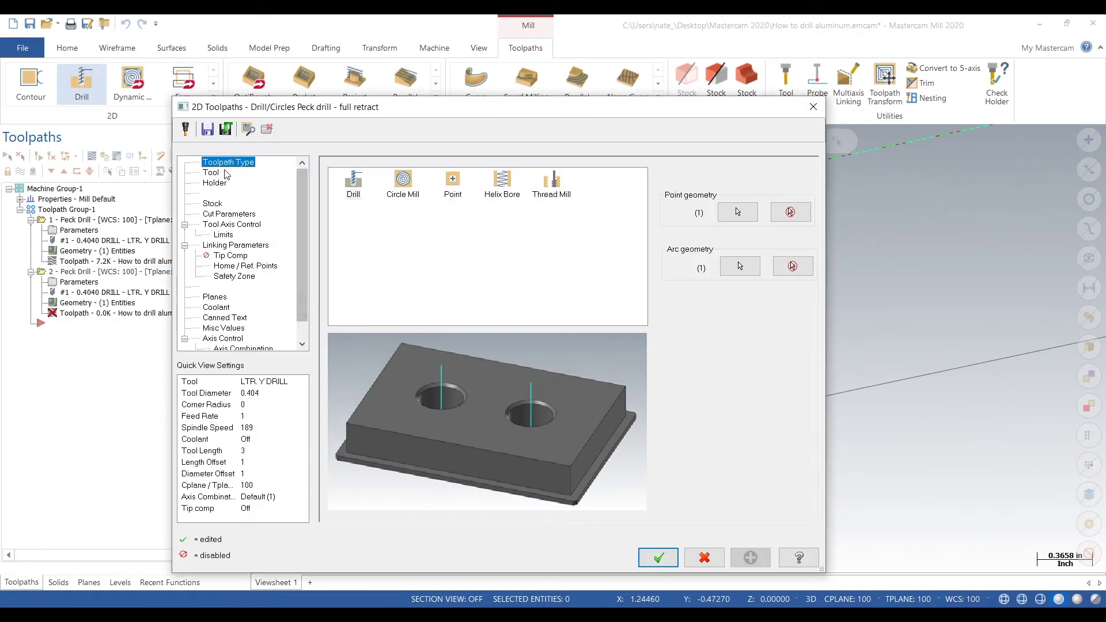
{"action": "left_click", "coordinate": [224, 173]}
Load the 3/4 DRILL from the library as tool number 2
{"action": "left_click", "coordinate": [369, 398]}
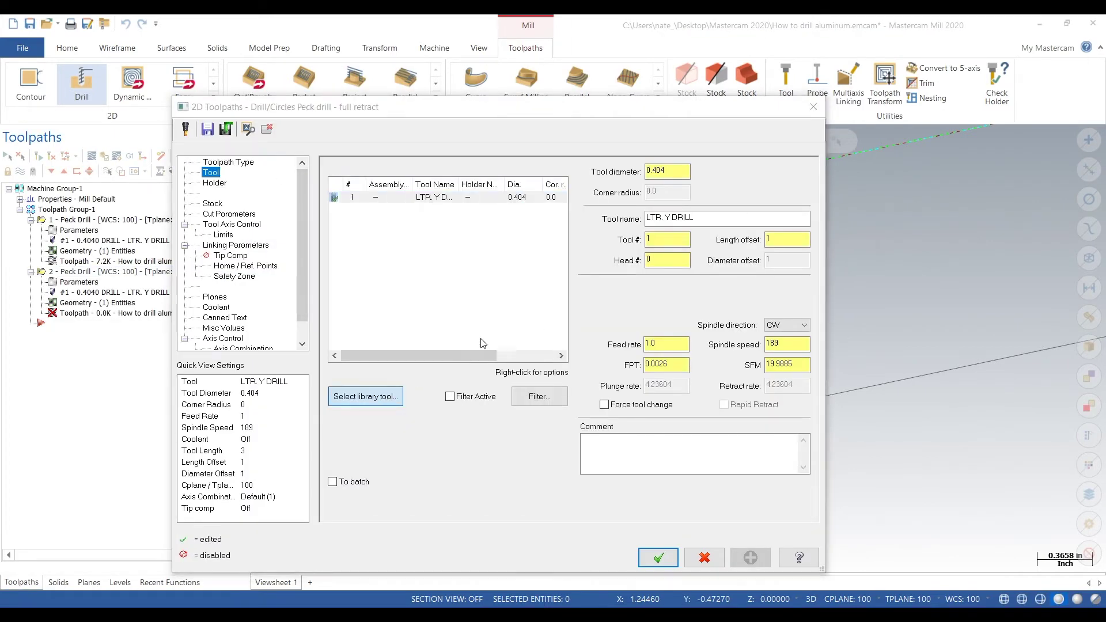
{"action": "left_click_drag", "start_coordinate": [512, 220], "coordinate": [512, 240]}
{"action": "left_click", "coordinate": [402, 286]}
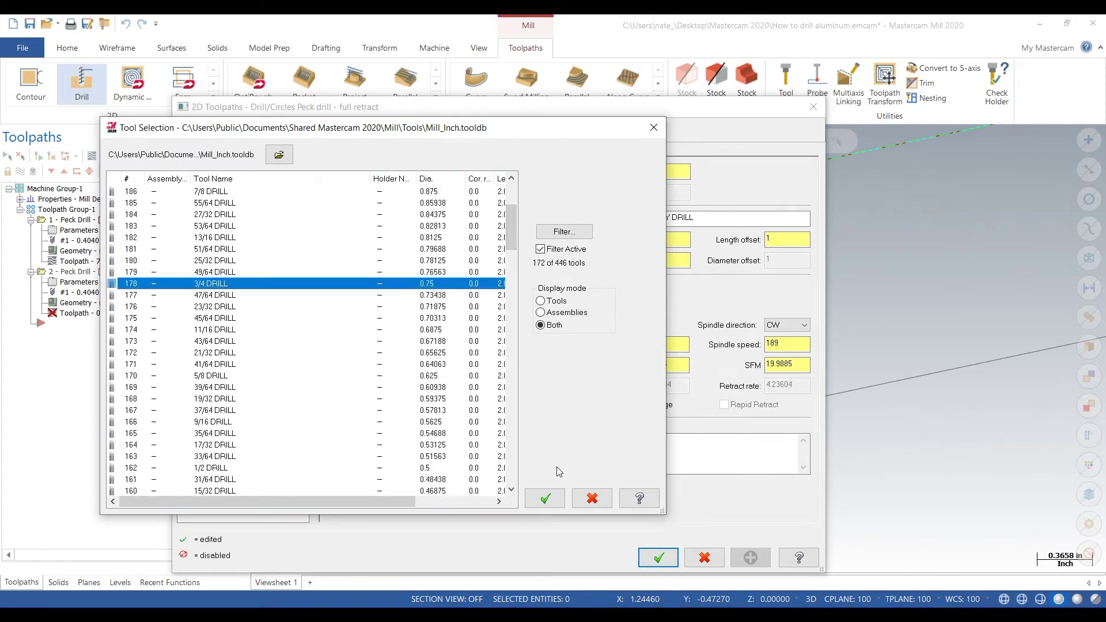
{"action": "left_click", "coordinate": [545, 499]}
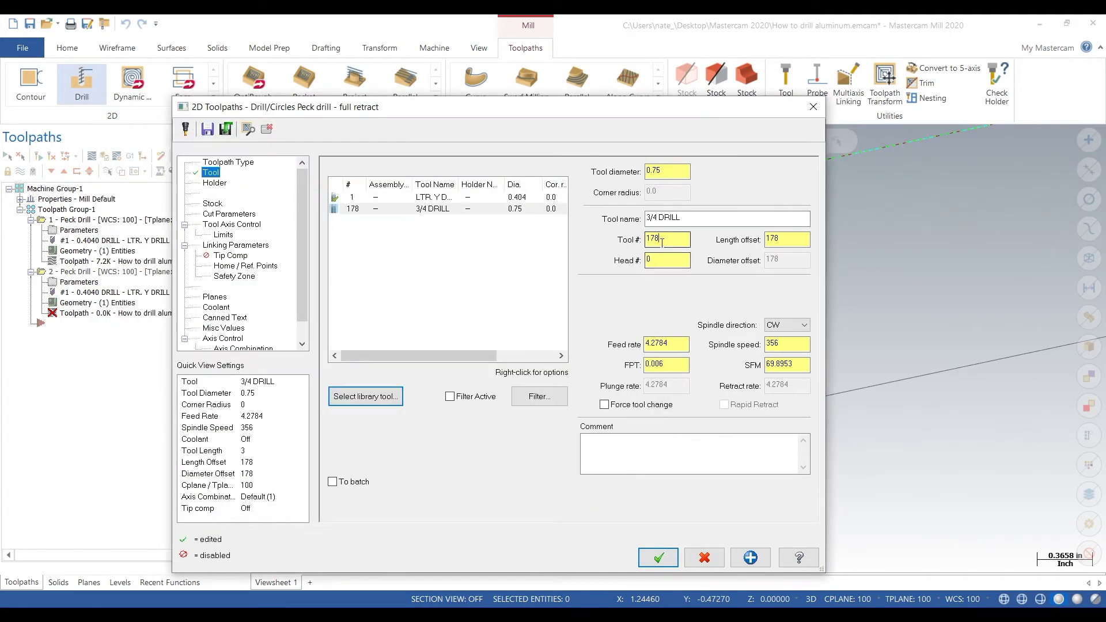
{"action": "double_click", "coordinate": [662, 242]}
{"action": "type", "text": "2"}
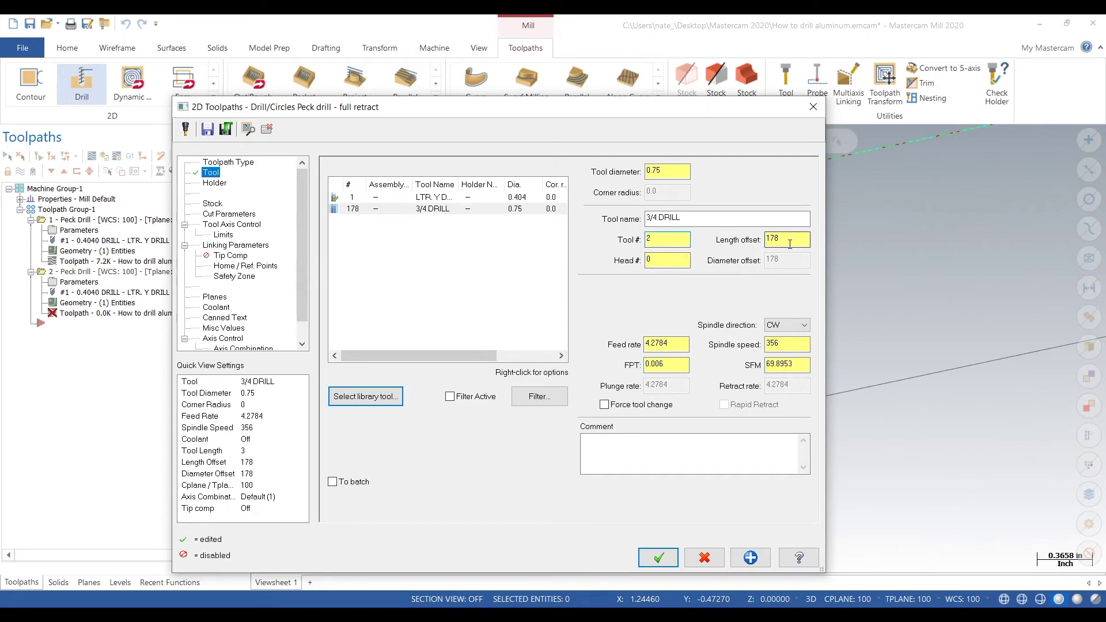
{"action": "key", "text": "Tab"}
Calculate values for a 0.75 drill: 102 RPM and 0.005 cutting feed, giving 1 IPM
{"action": "key", "text": "alt+Tab"}
{"action": "scroll", "coordinate": [712, 343], "scroll_direction": "up", "scroll_amount": 4}
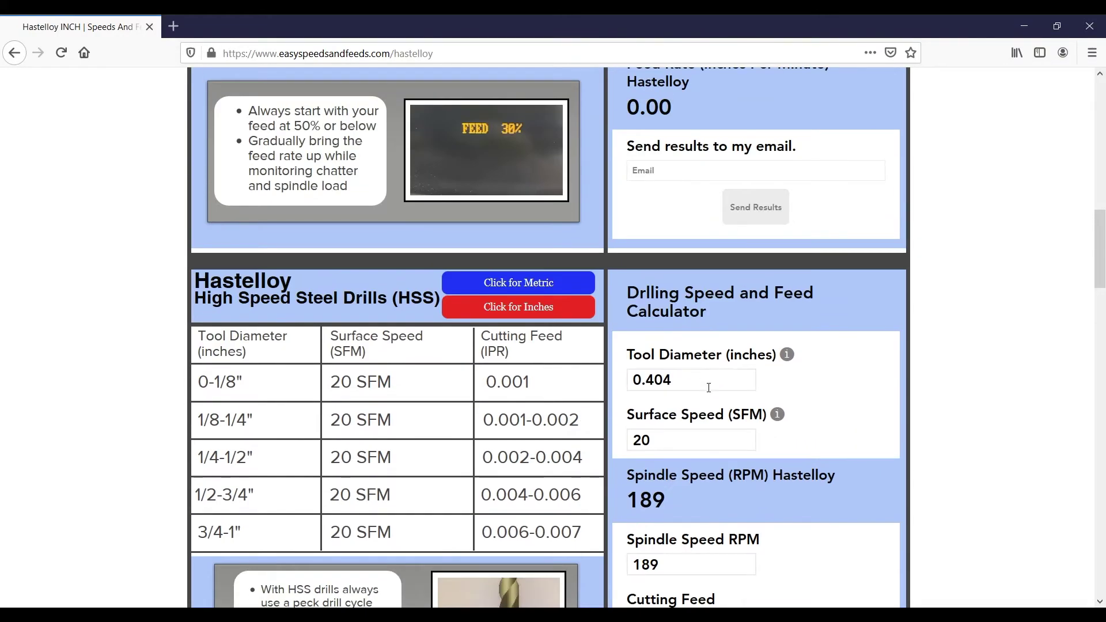
{"action": "left_click_drag", "start_coordinate": [708, 388], "coordinate": [585, 412]}
{"action": "type", "text": "0."}
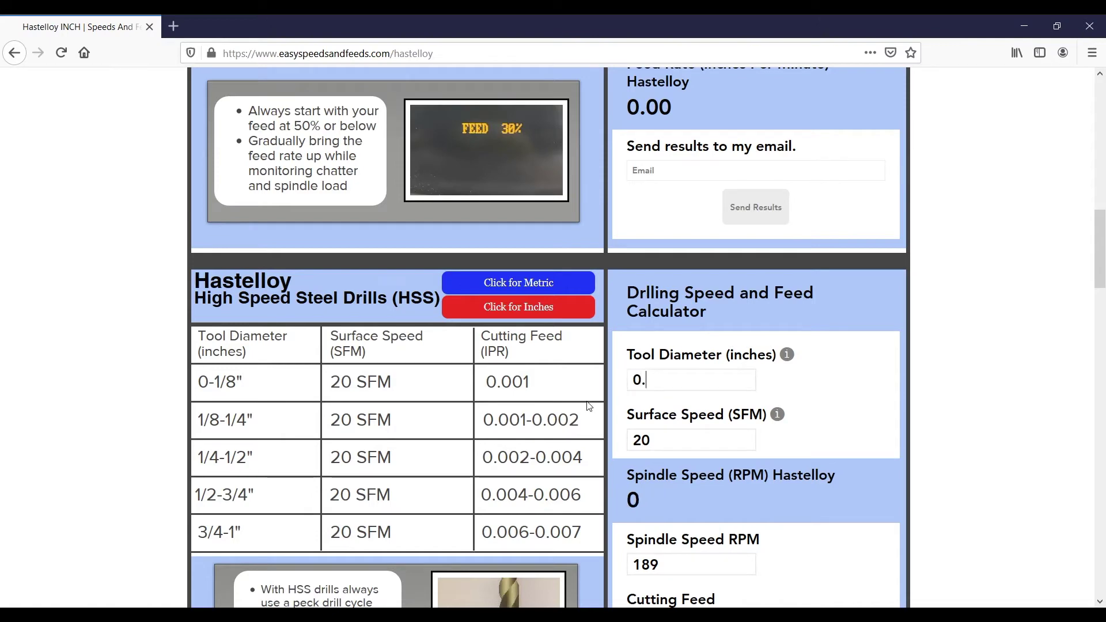
{"action": "type", "text": "75"}
{"action": "key", "text": "Tab"}
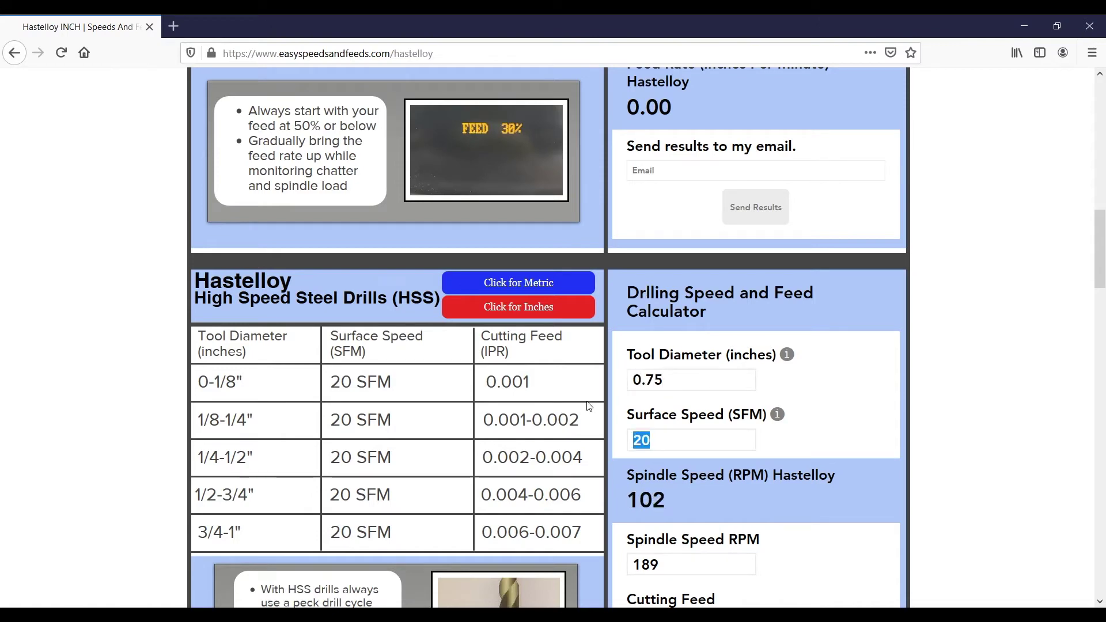
{"action": "key", "text": "Tab"}
{"action": "scroll", "coordinate": [766, 358], "scroll_direction": "down", "scroll_amount": 4}
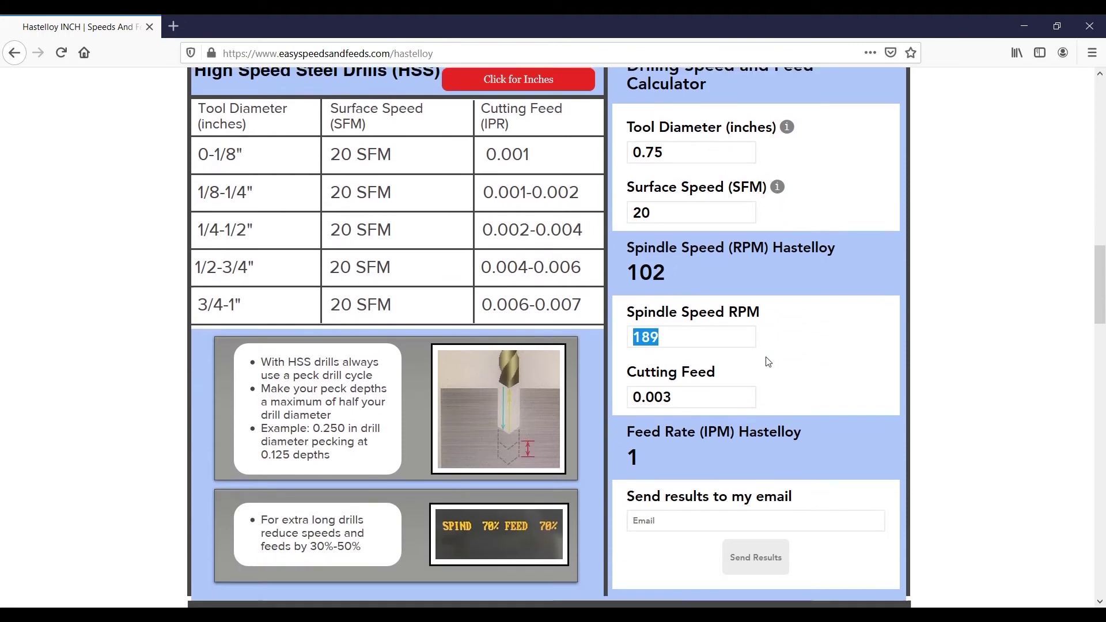
{"action": "type", "text": "102"}
{"action": "key", "text": "Tab"}
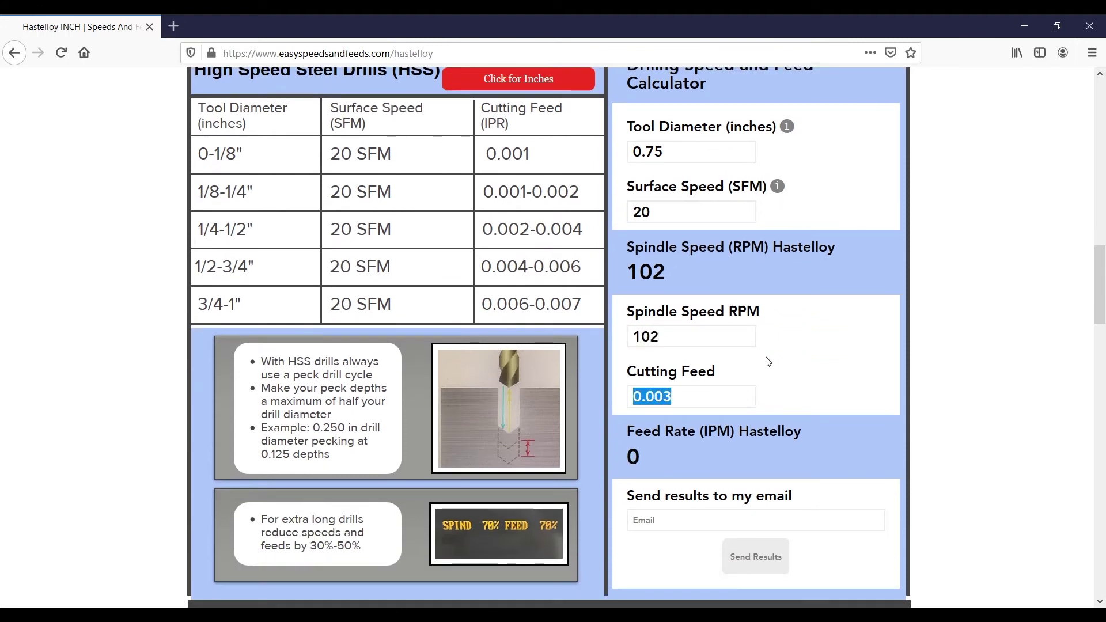
{"action": "type", "text": "0.005"}
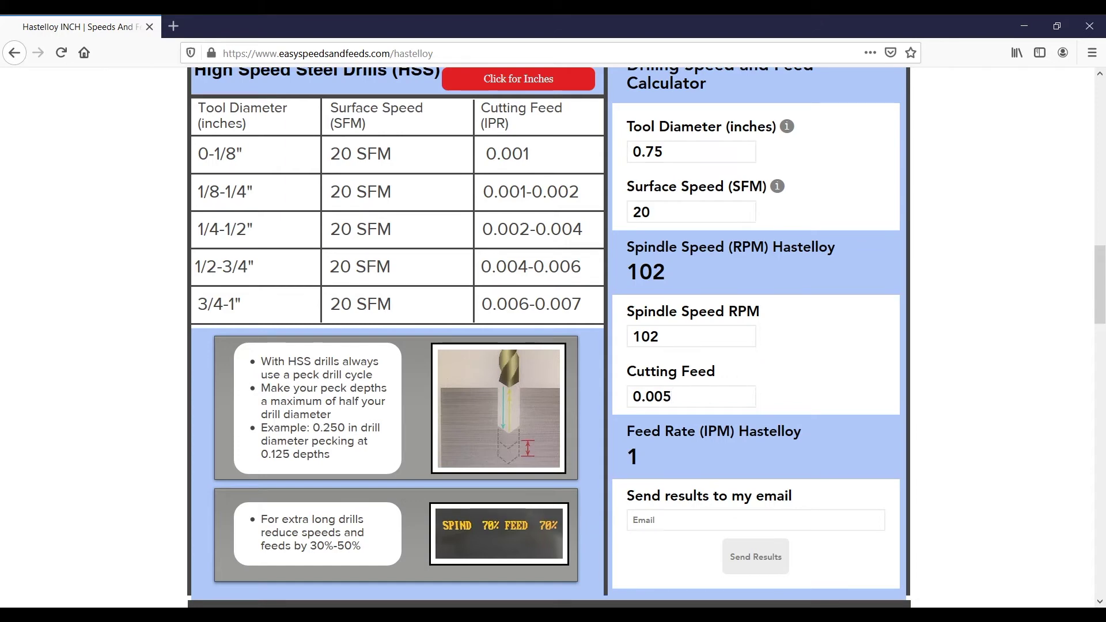
{"action": "key", "text": "alt+Tab"}
Set the 3/4 drill's spindle speed to 102 and feed rate to 1
{"action": "double_click", "coordinate": [779, 342]}
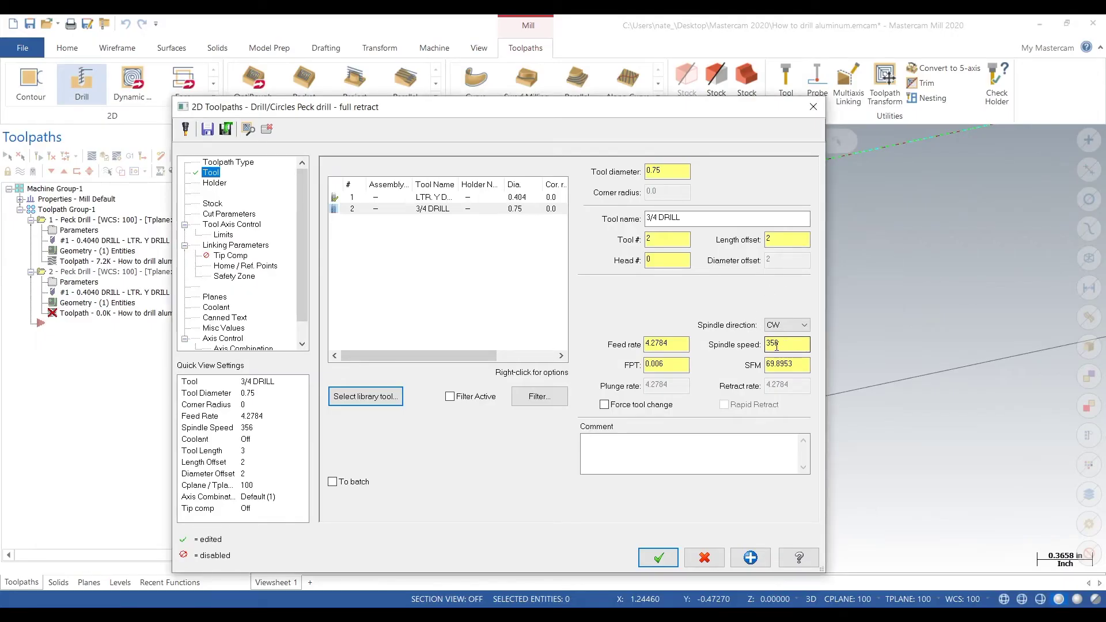
{"action": "type", "text": "102"}
{"action": "double_click", "coordinate": [661, 344]}
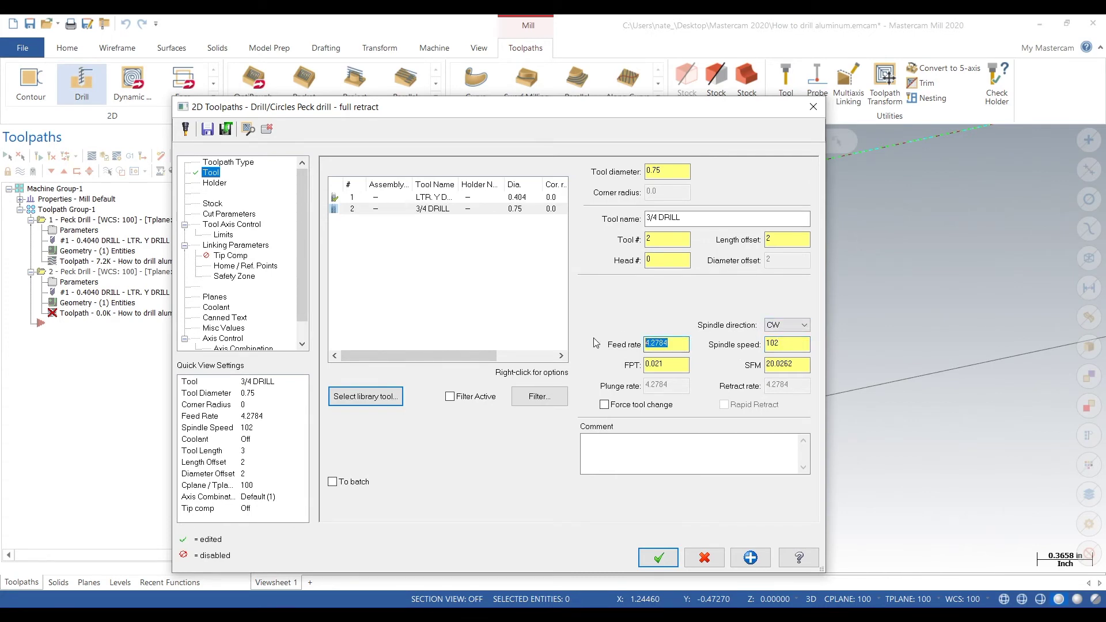
{"action": "type", "text": "1"}
Set the Linking Parameters depth to -1 and generate the peck toolpath
{"action": "left_click", "coordinate": [248, 245]}
{"action": "double_click", "coordinate": [599, 436]}
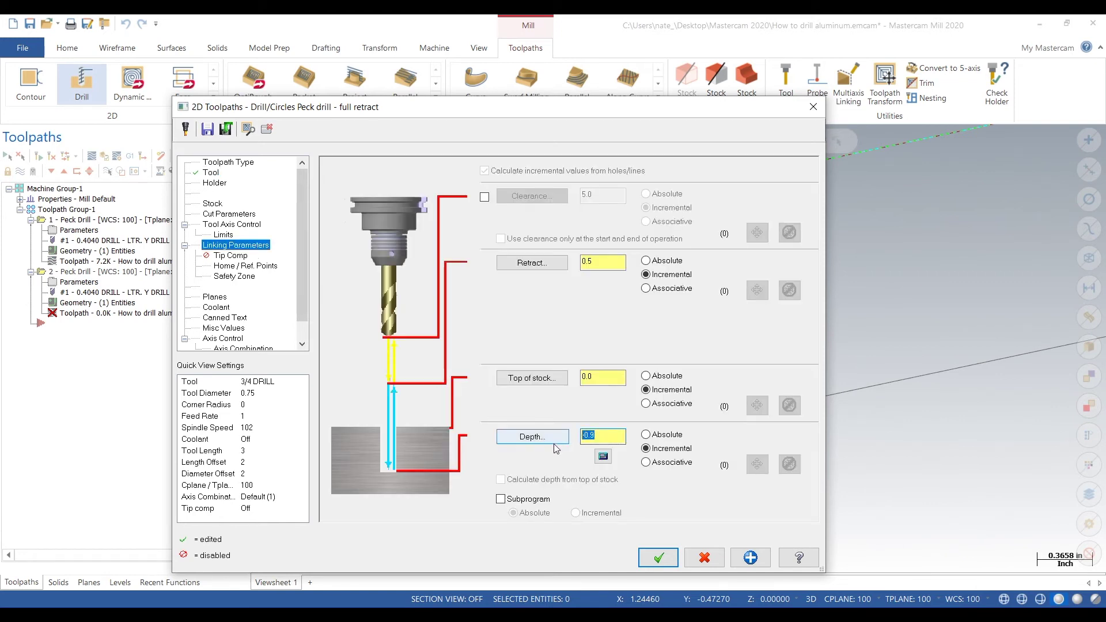
{"action": "type", "text": "-1."}
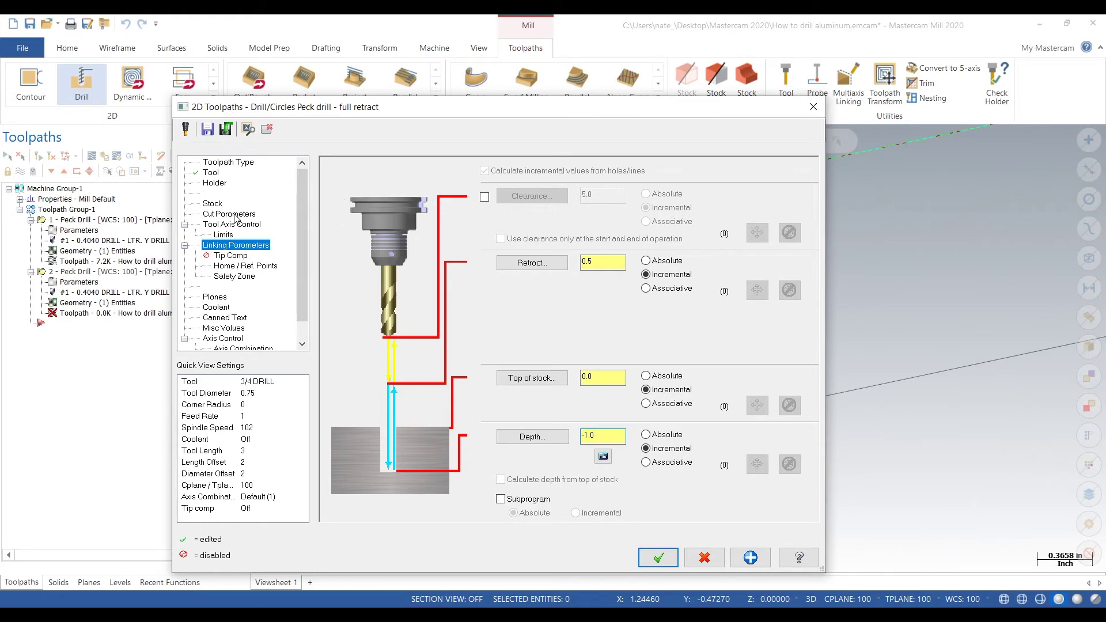
{"action": "left_click", "coordinate": [231, 213]}
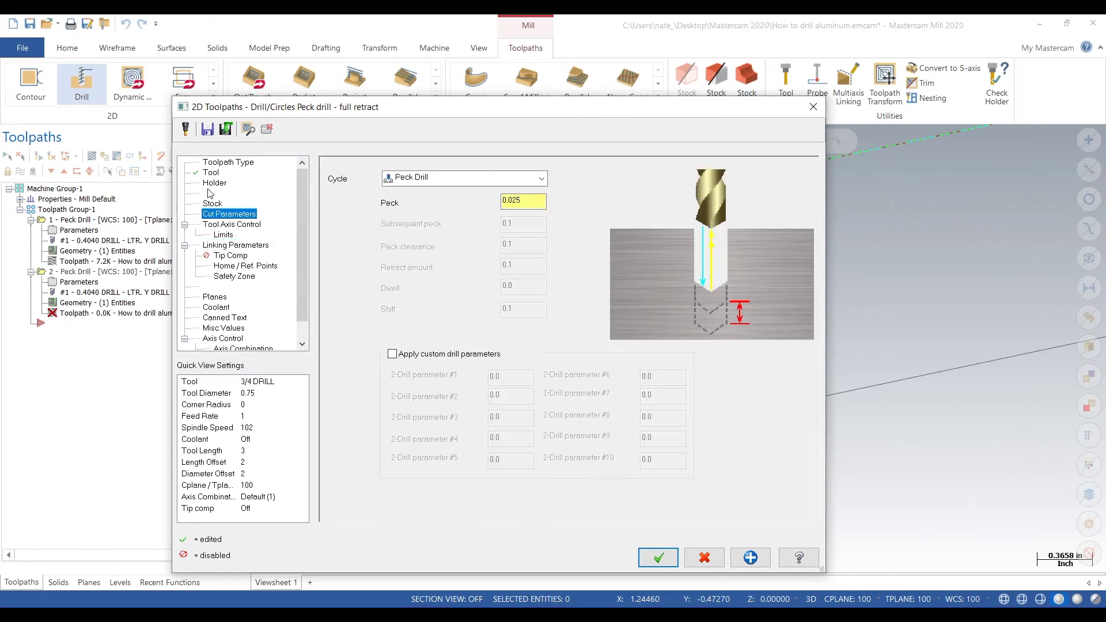
{"action": "left_click", "coordinate": [657, 563]}
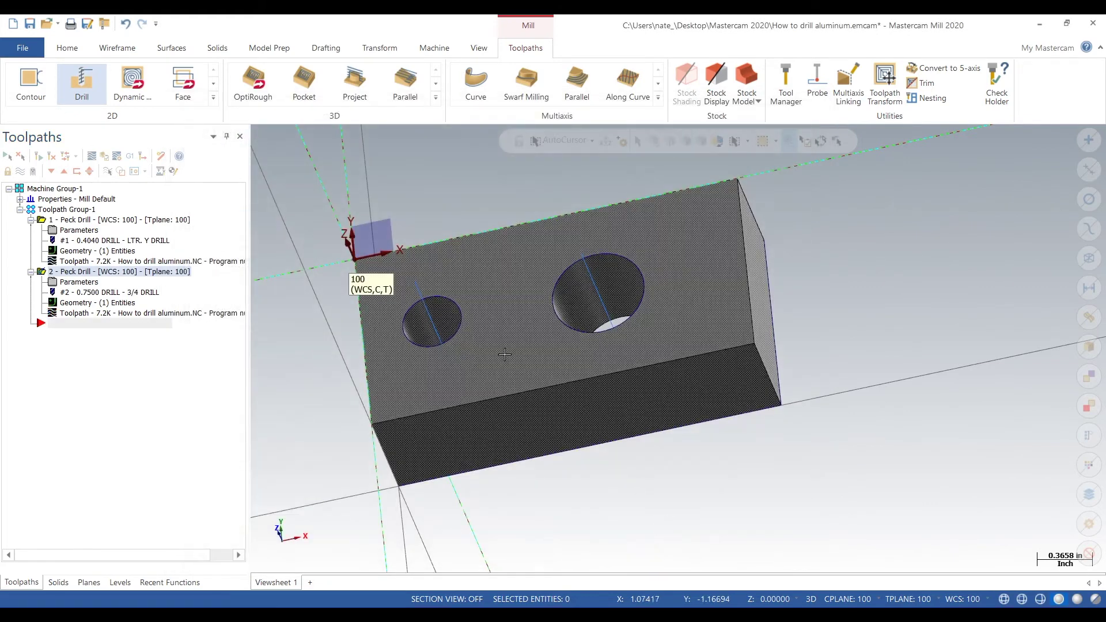
Size the stock from All Solids, then verify Toolpath Group-1 in the simulator
{"action": "left_click", "coordinate": [20, 199]}
{"action": "double_click", "coordinate": [69, 231]}
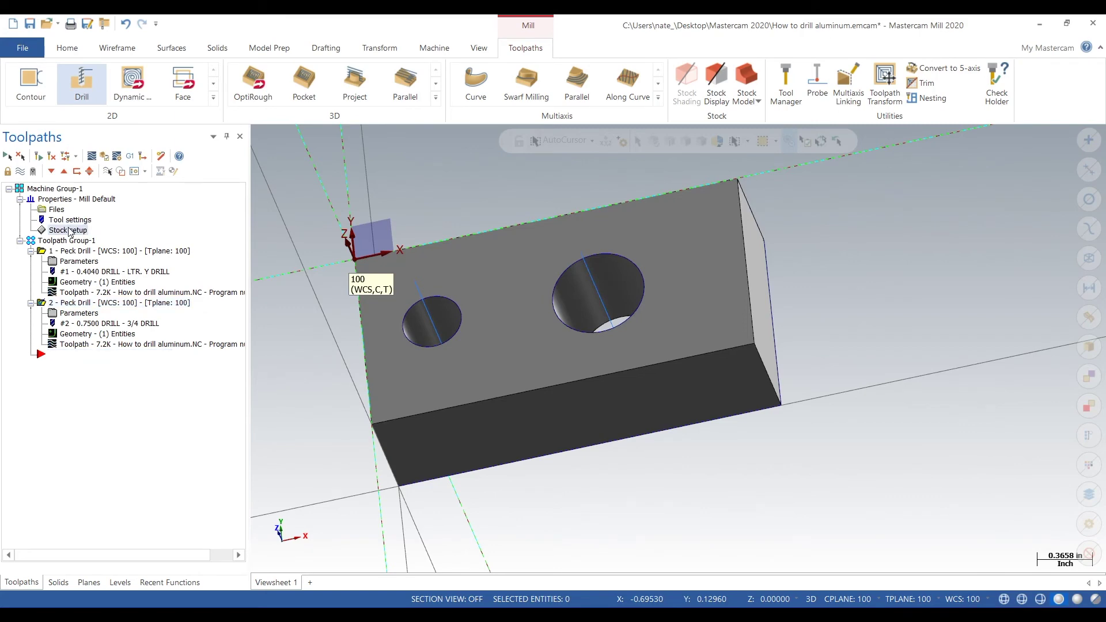
{"action": "left_click", "coordinate": [231, 538]}
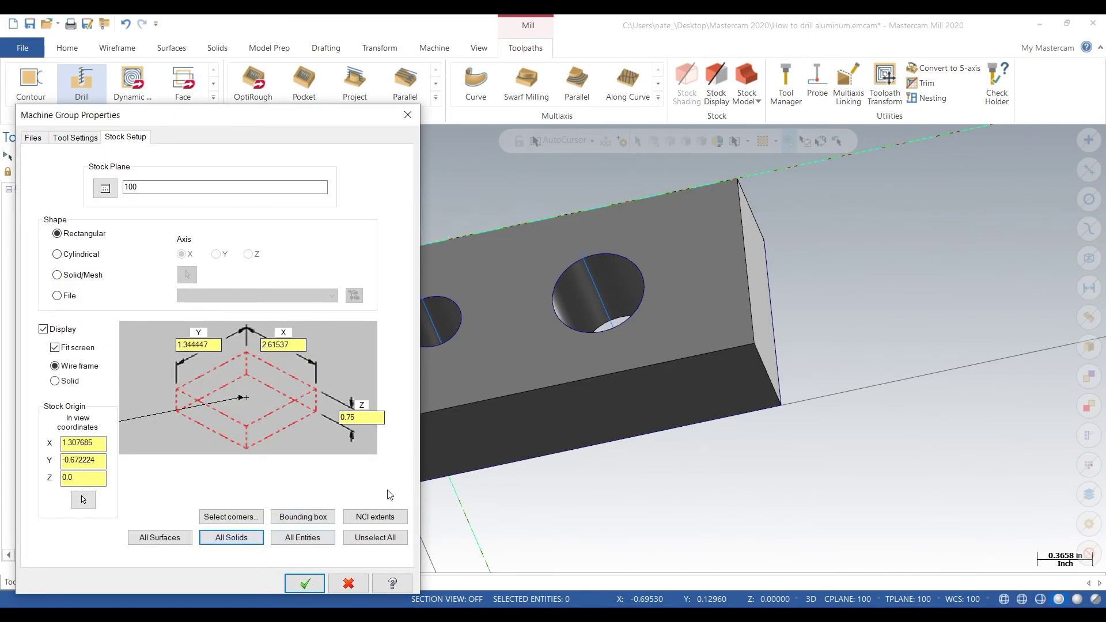
{"action": "left_click", "coordinate": [304, 584]}
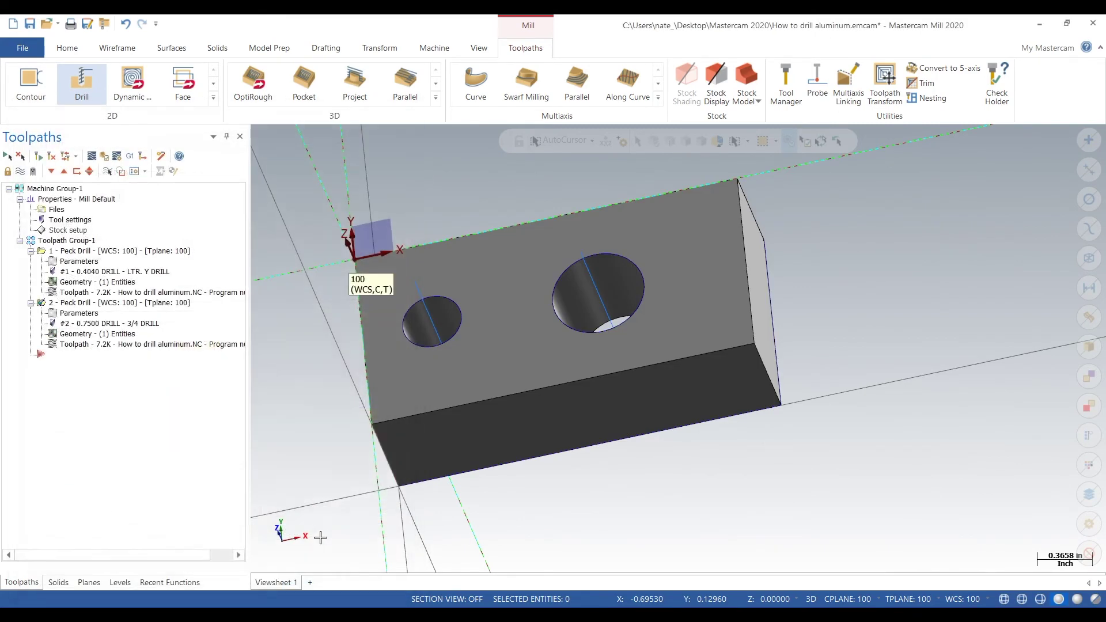
{"action": "left_click", "coordinate": [66, 241]}
{"action": "left_click", "coordinate": [104, 156]}
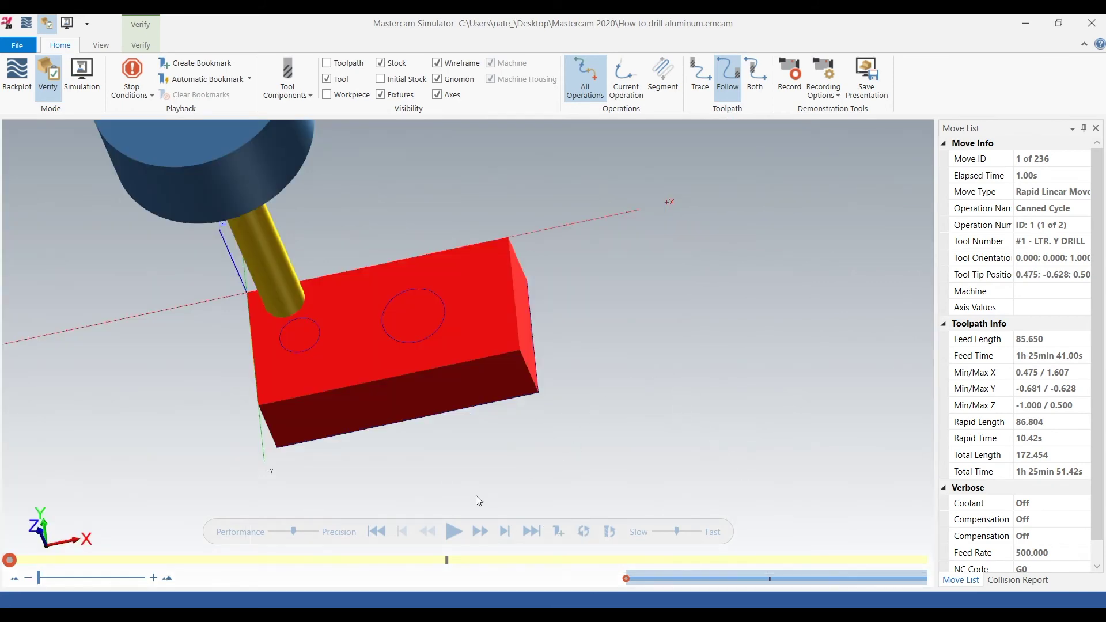
Run the simulation of both peck drill operations at increased playback speed
{"action": "middle_click_drag", "start_coordinate": [628, 464], "coordinate": [615, 437]}
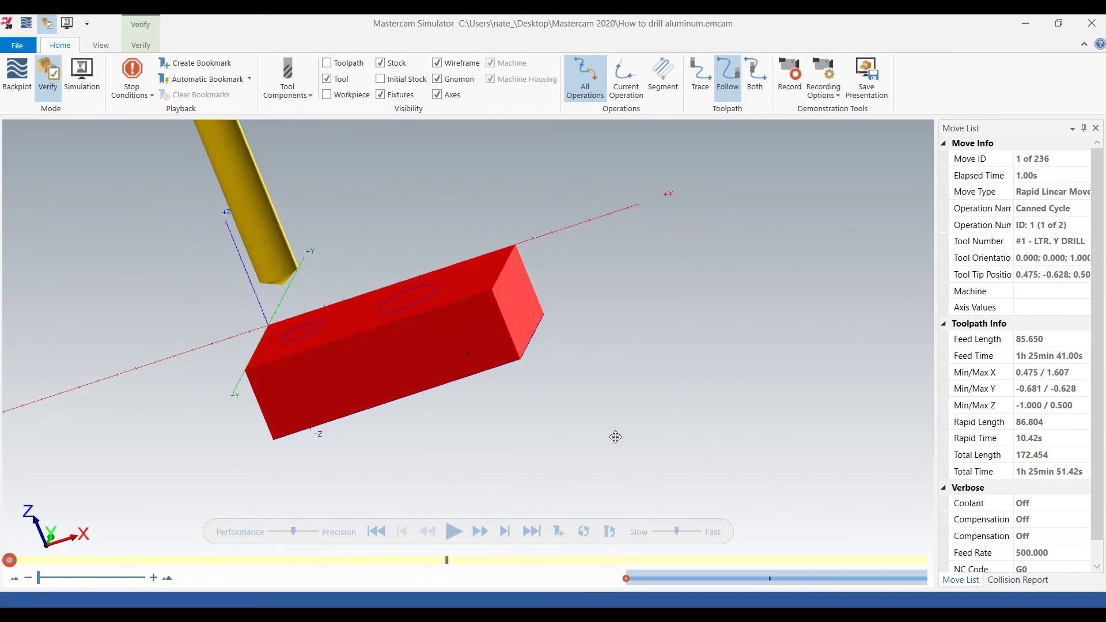
{"action": "scroll", "coordinate": [364, 277], "scroll_direction": "up", "scroll_amount": 5}
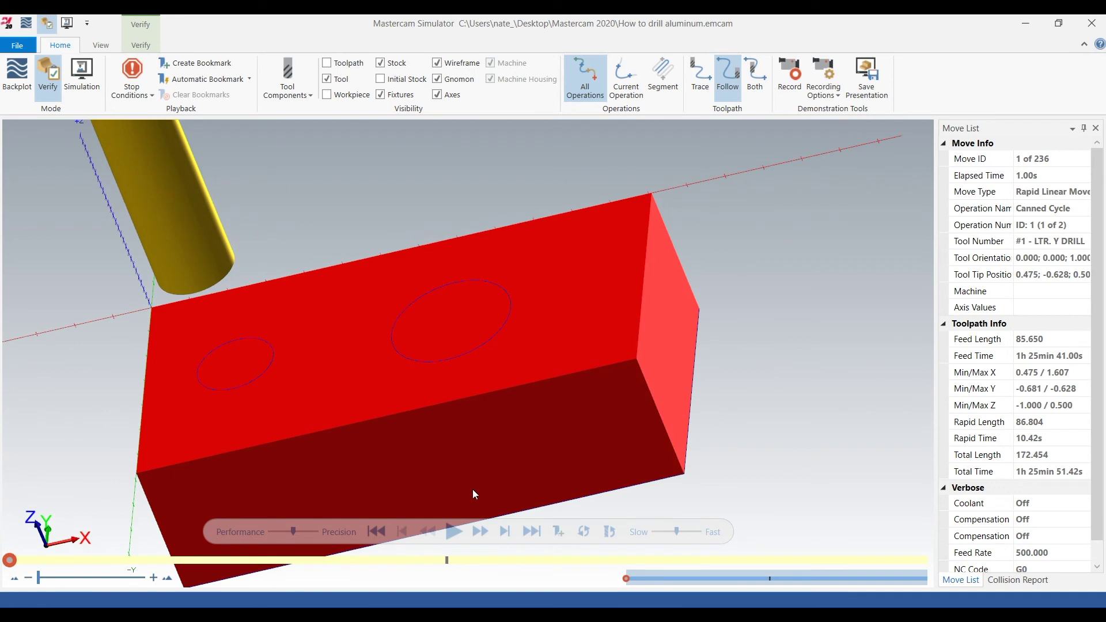
{"action": "left_click", "coordinate": [663, 532]}
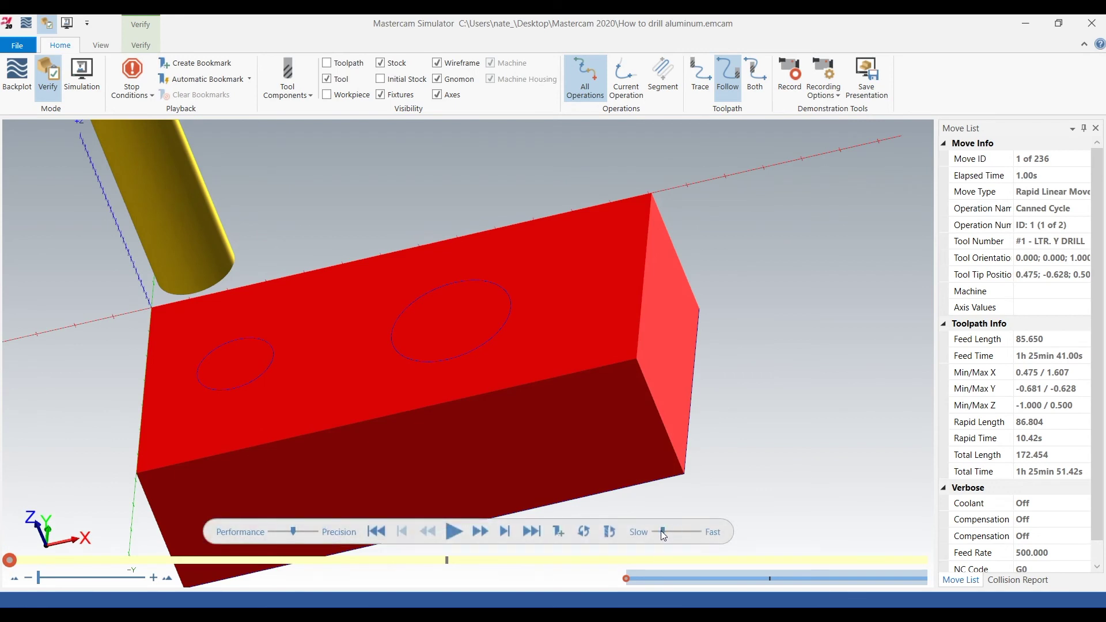
{"action": "left_click", "coordinate": [454, 532]}
{"action": "middle_click_drag", "start_coordinate": [461, 430], "coordinate": [463, 415]}
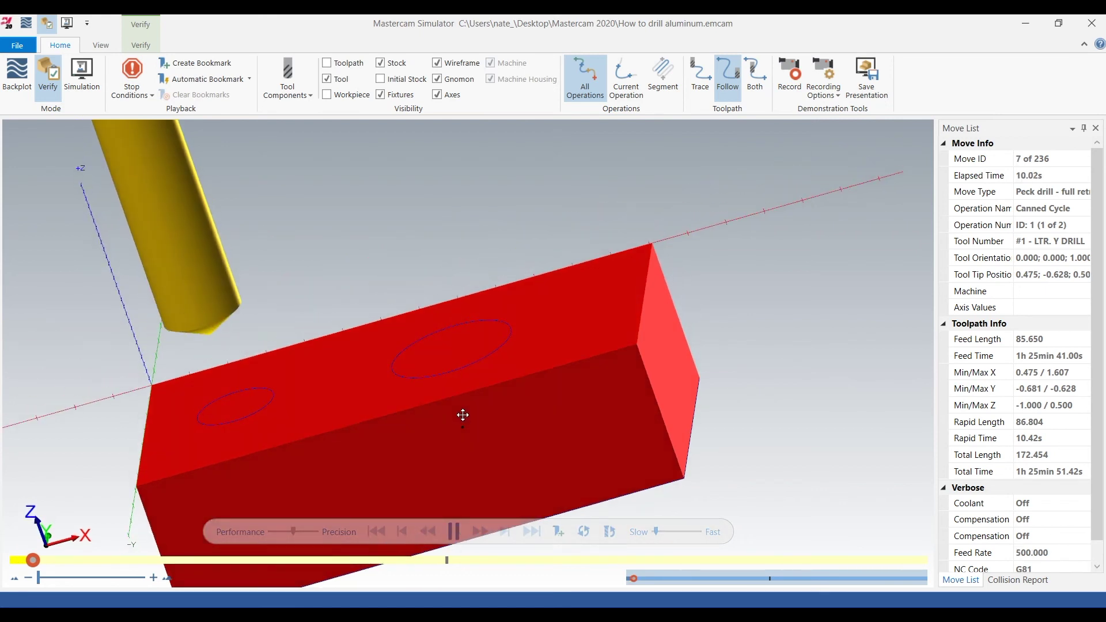
{"action": "left_click", "coordinate": [672, 530]}
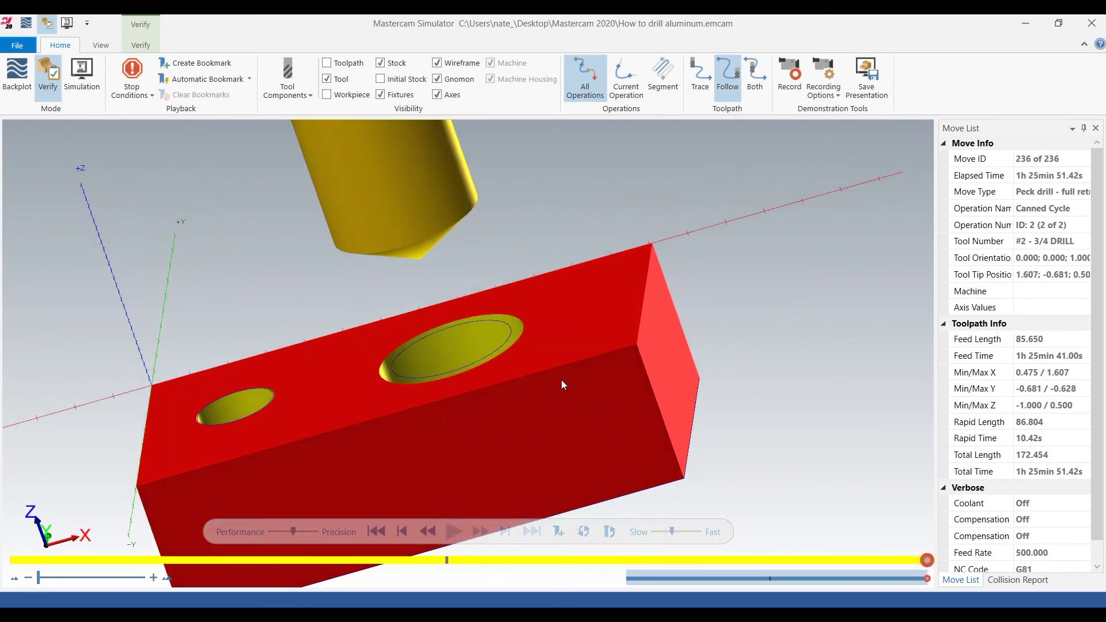
Rotate the view to inspect both drilled holes, then close the Simulator
{"action": "middle_click_drag", "start_coordinate": [562, 381], "coordinate": [557, 338]}
{"action": "scroll", "coordinate": [554, 351], "scroll_direction": "down", "scroll_amount": 5}
{"action": "middle_click_drag", "start_coordinate": [554, 351], "coordinate": [577, 366]}
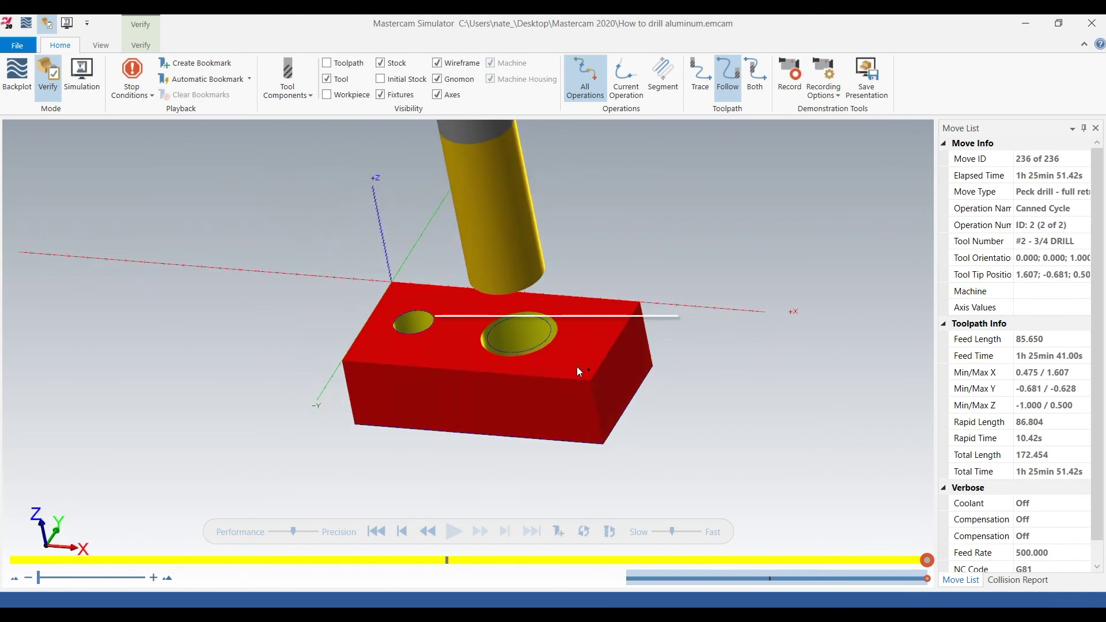
{"action": "left_click", "coordinate": [1091, 24]}
{"action": "scroll", "coordinate": [908, 291], "scroll_direction": "up", "scroll_amount": 1}
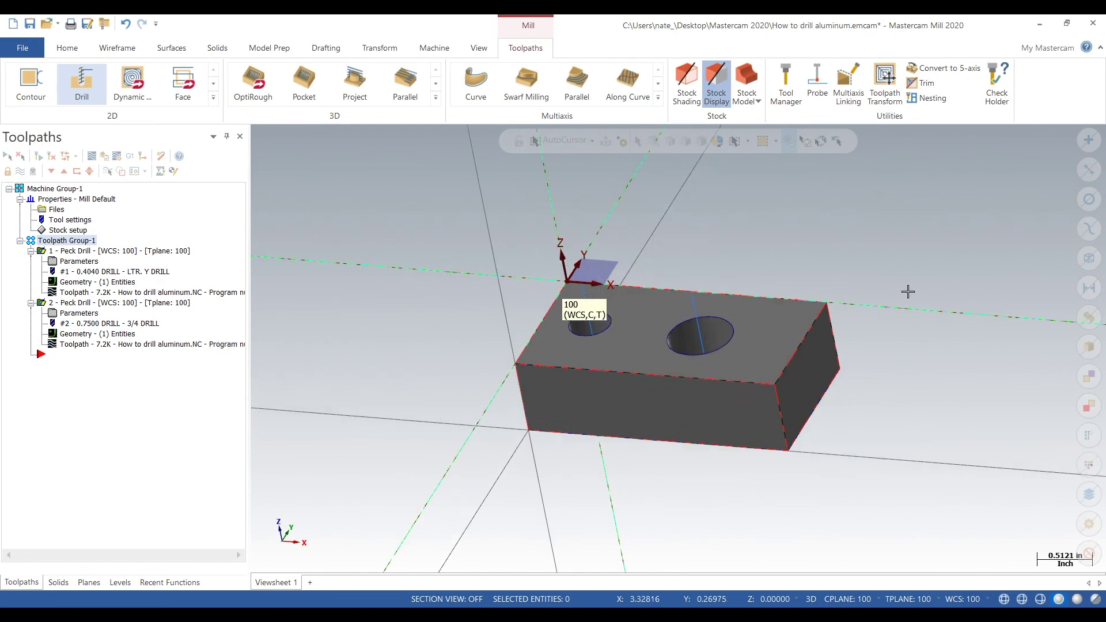